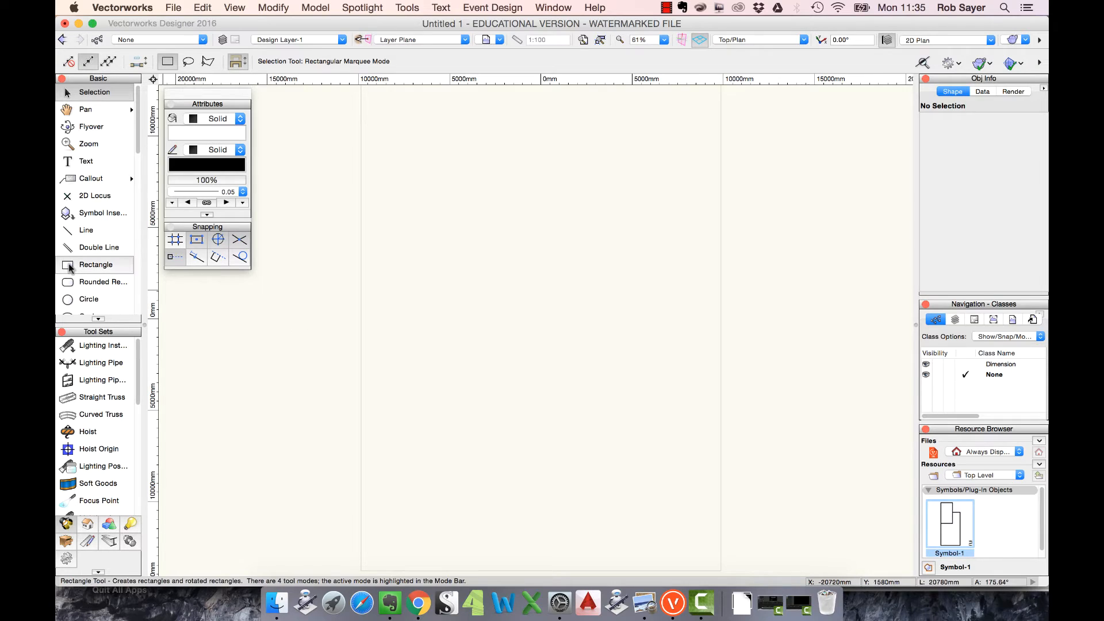
# - Draw a corner-to-corner rectangle about 8984 × 5187 mm in the middle of the page
pyautogui.click(68, 265)
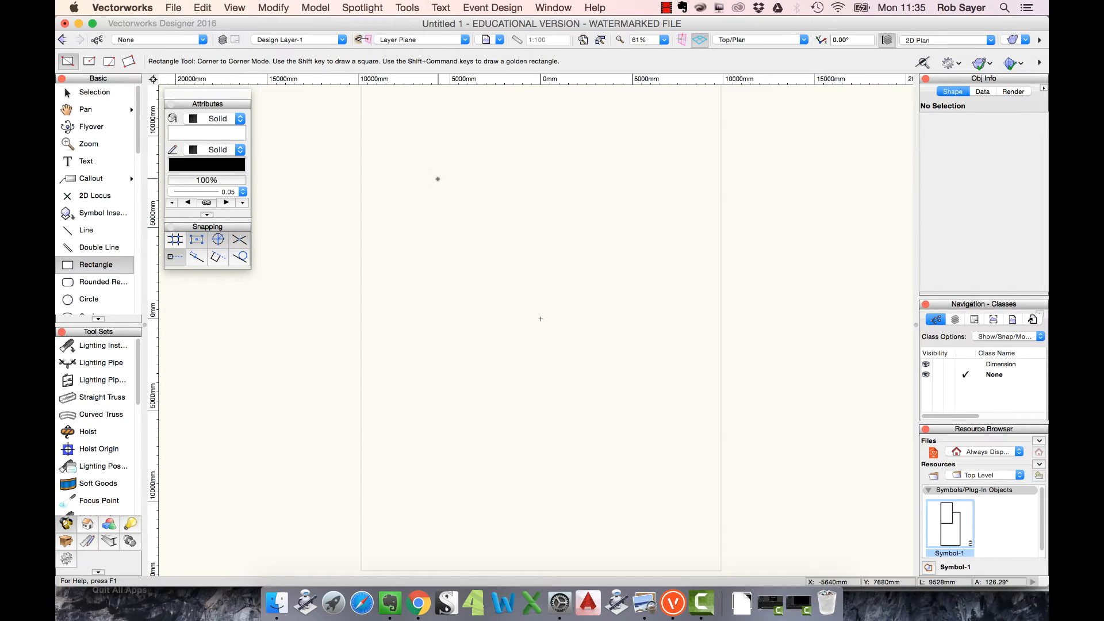
pyautogui.click(429, 320)
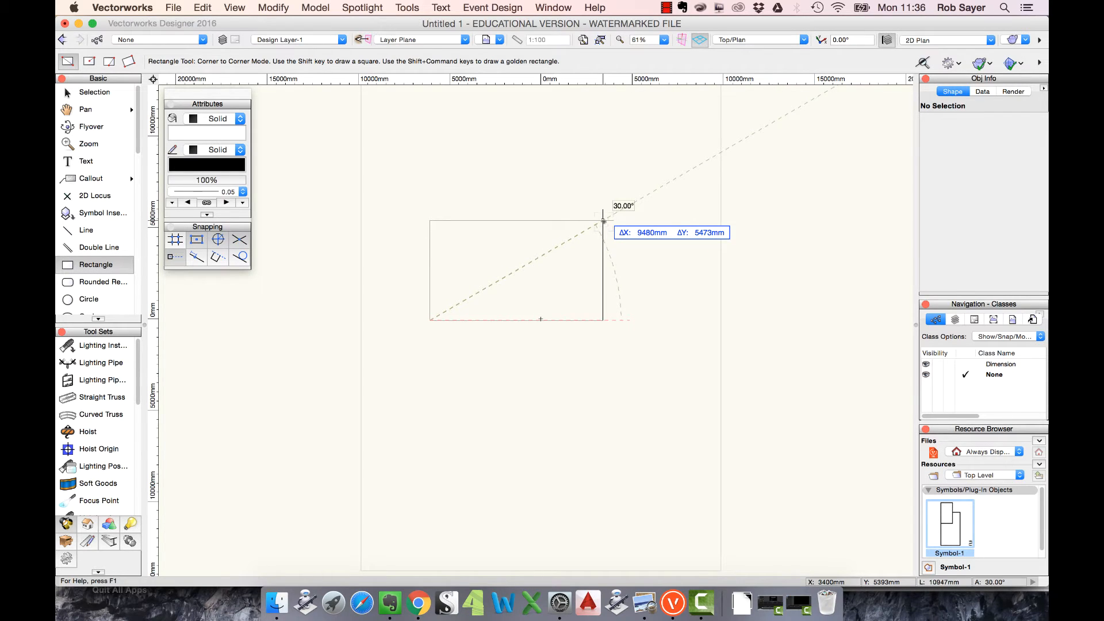
pyautogui.click(594, 225)
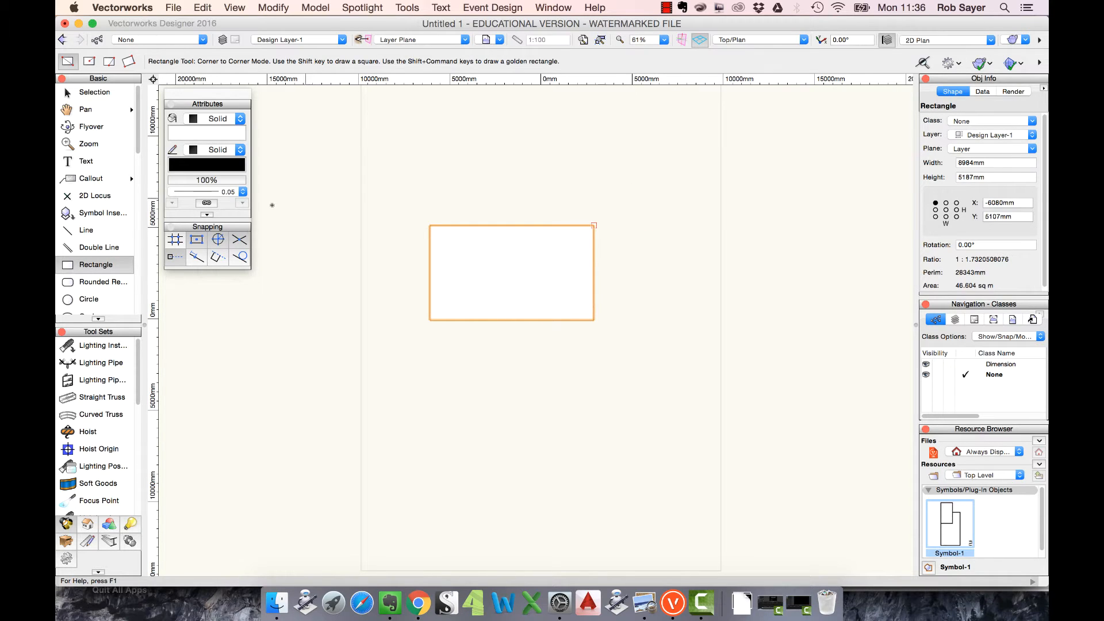
# - Restrict the snapping so that only Snap to Object stays active
pyautogui.click(170, 259)
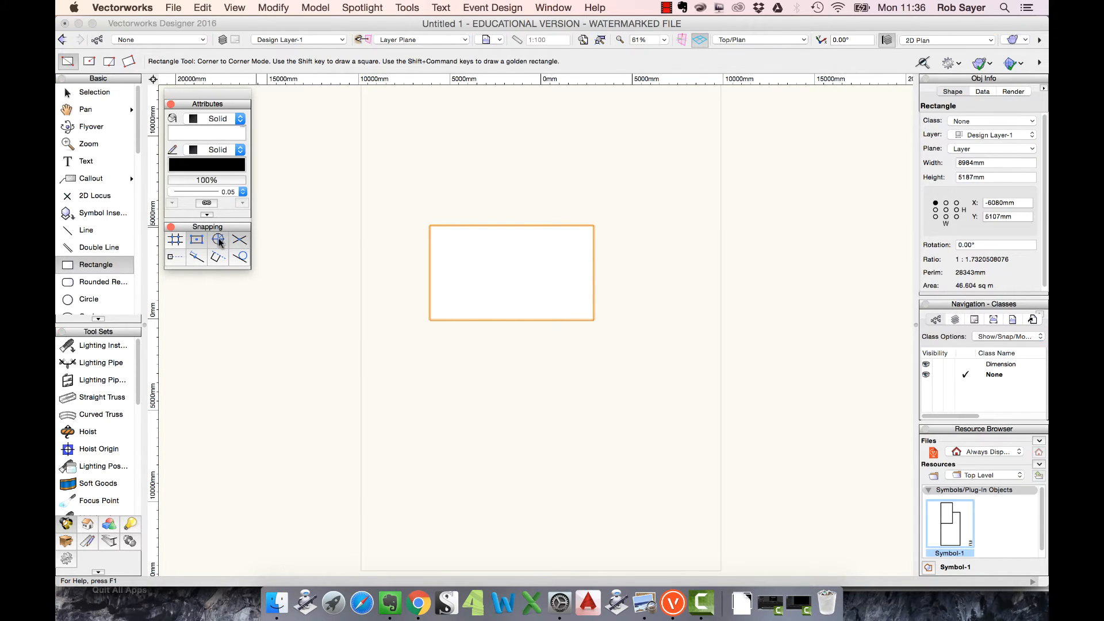
pyautogui.click(218, 240)
pyautogui.click(244, 244)
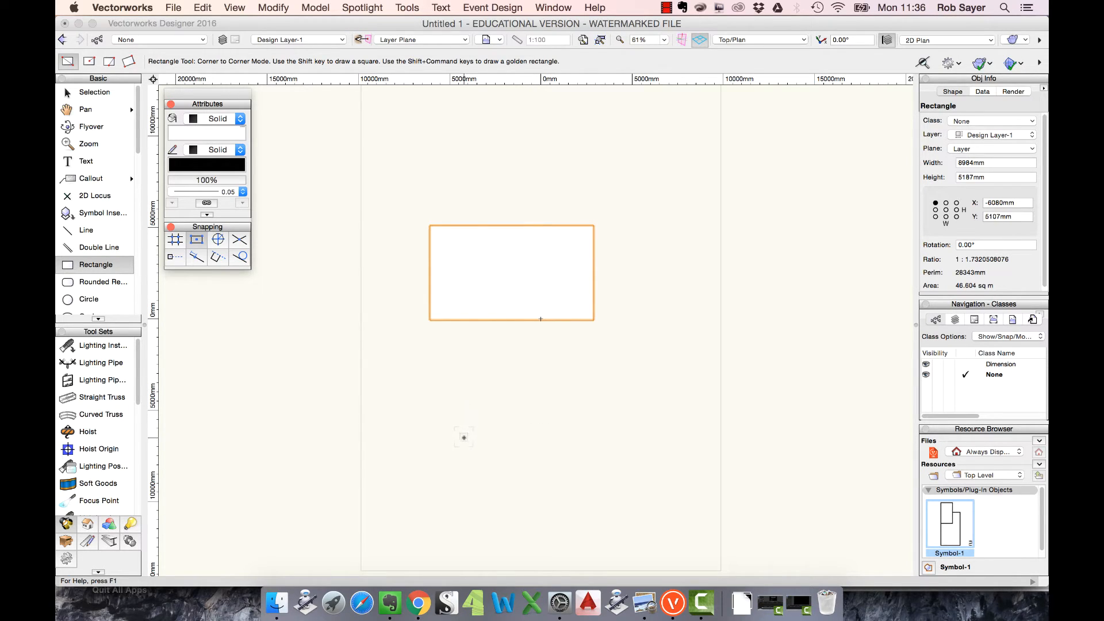
# - Draw a rectangle about 5020 × 3487 mm from the existing rectangle's upper-left corner, and delete it
pyautogui.click(430, 226)
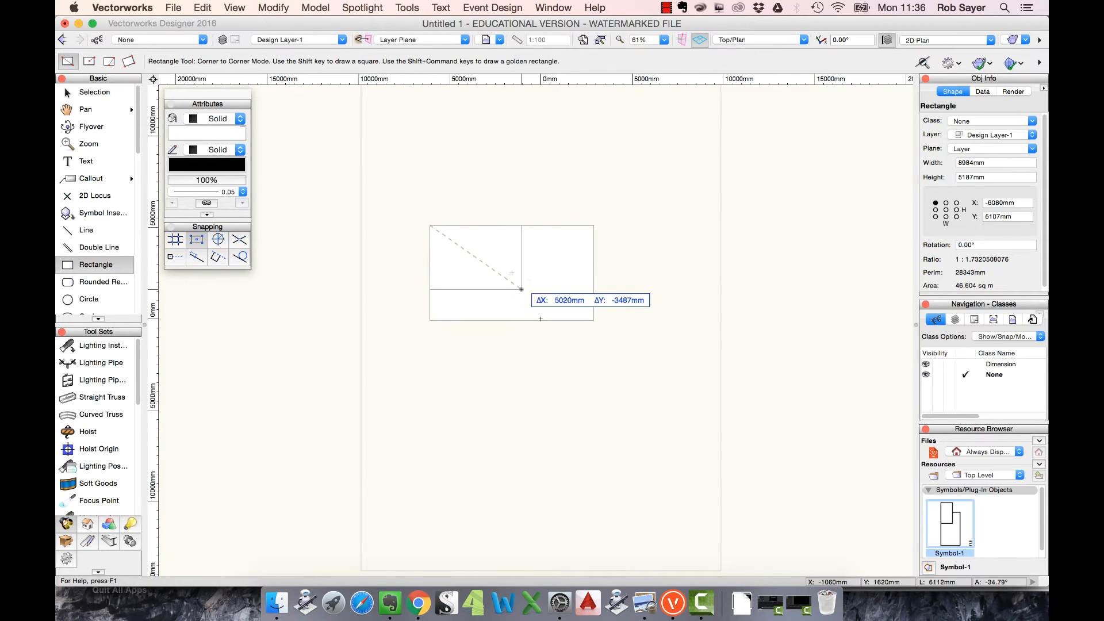
pyautogui.click(522, 289)
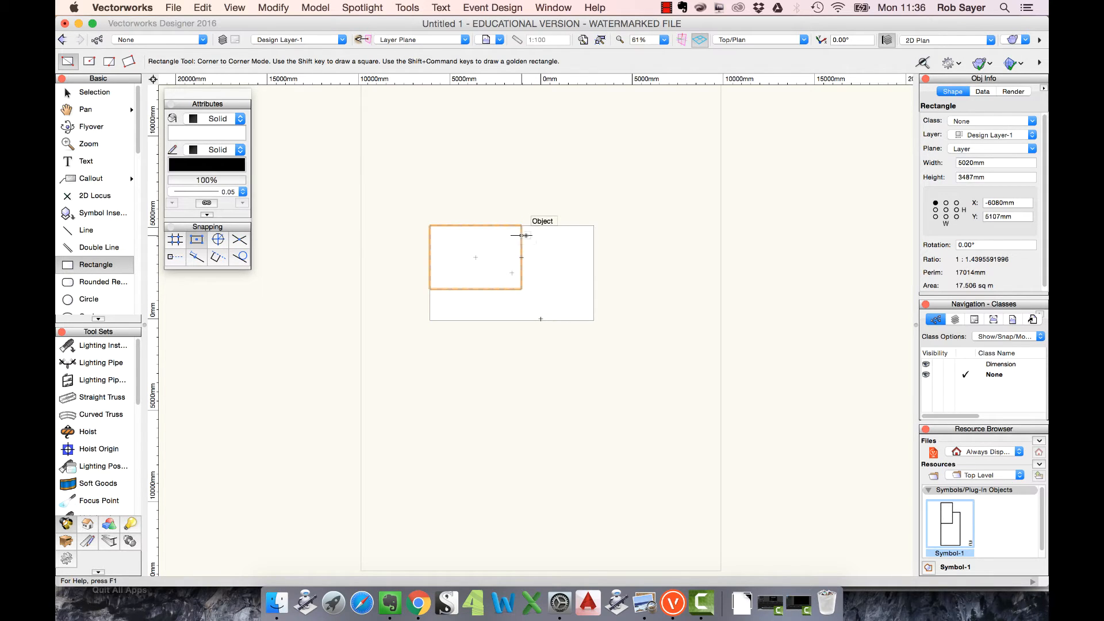
pyautogui.press('Delete')
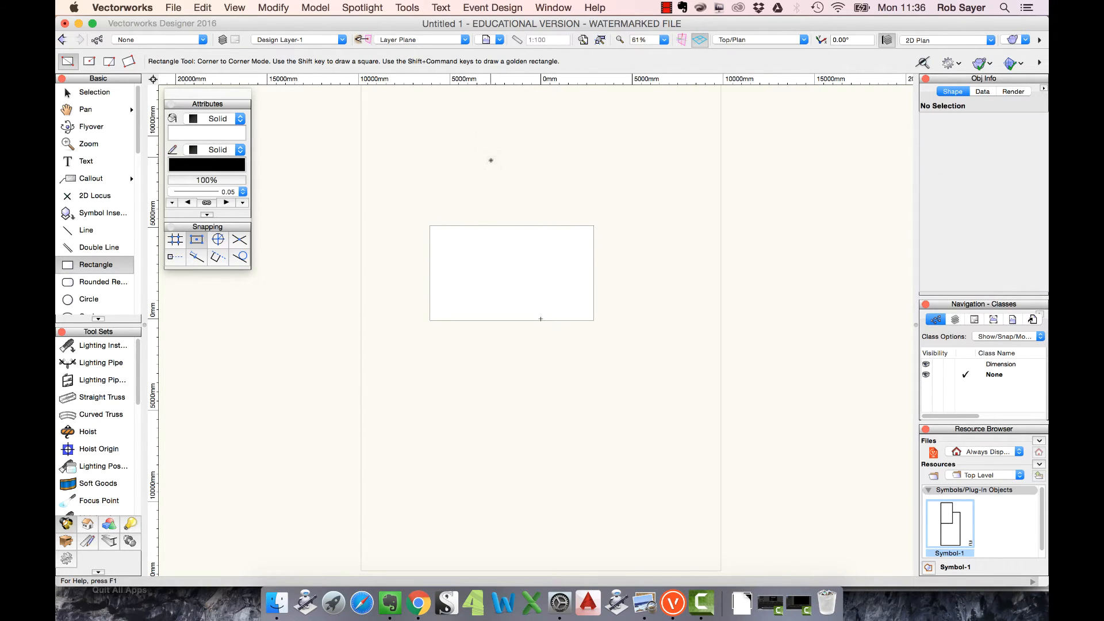
# - Draw a free-standing rectangle about 6860 × 2520 mm above the existing rectangle, and delete it
pyautogui.click(480, 162)
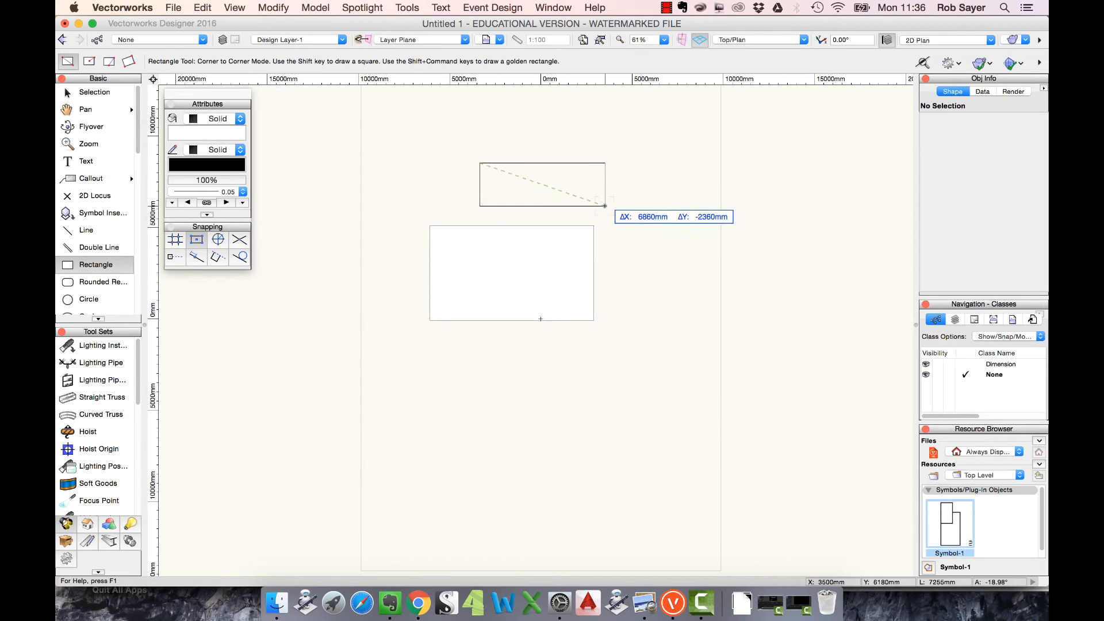
pyautogui.click(605, 208)
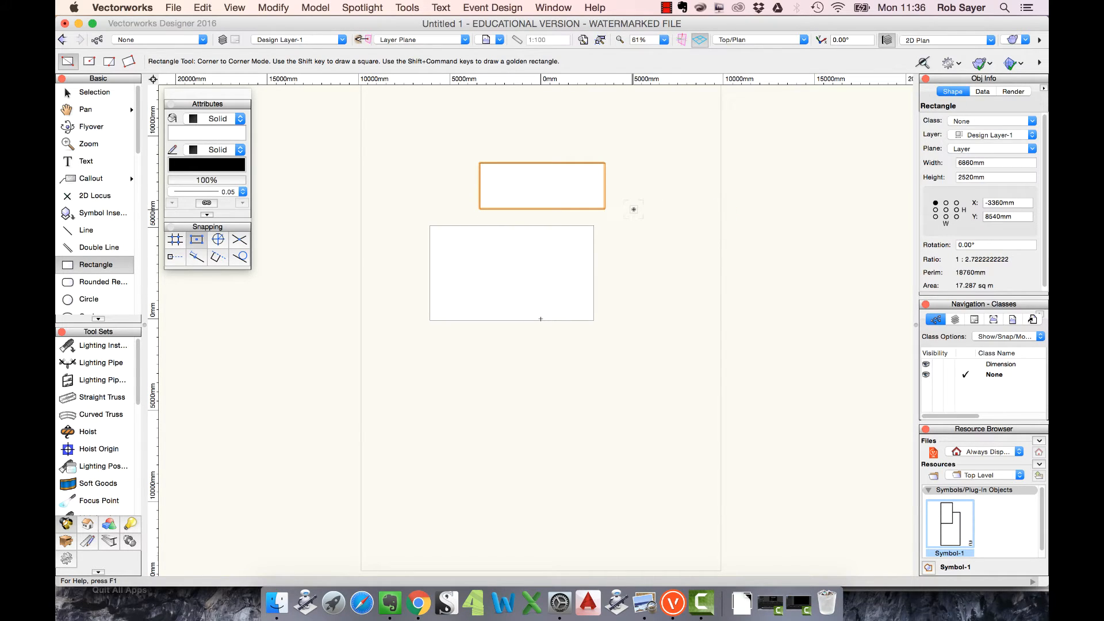
pyautogui.press('Delete')
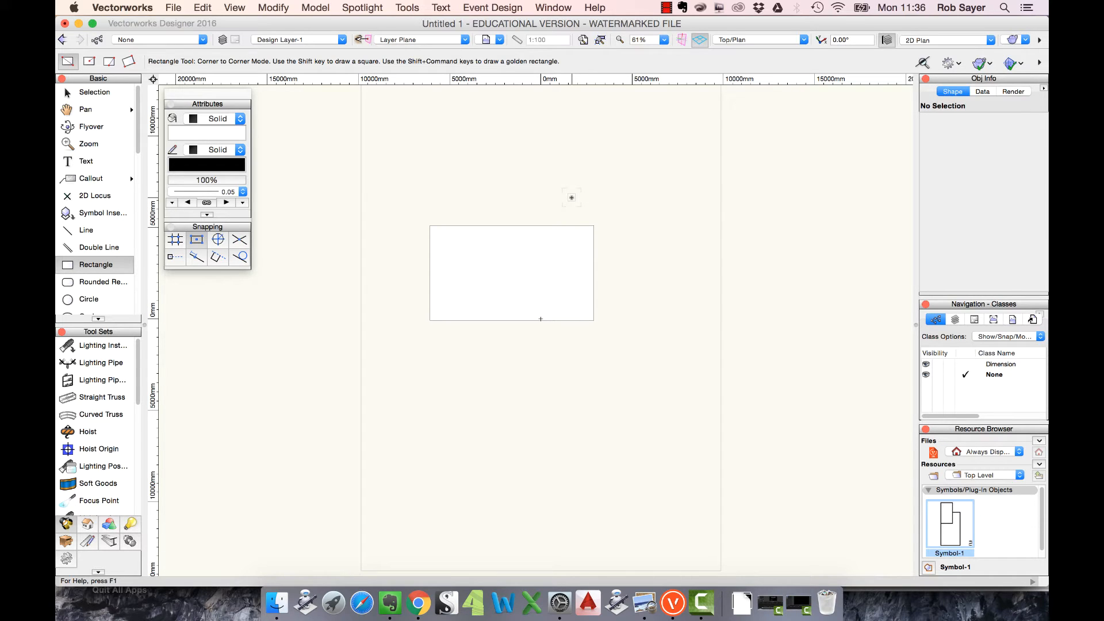
# - Draw a corner-to-corner rectangle about 8200 × 3580 mm just above the existing rectangle
pyautogui.press('x')
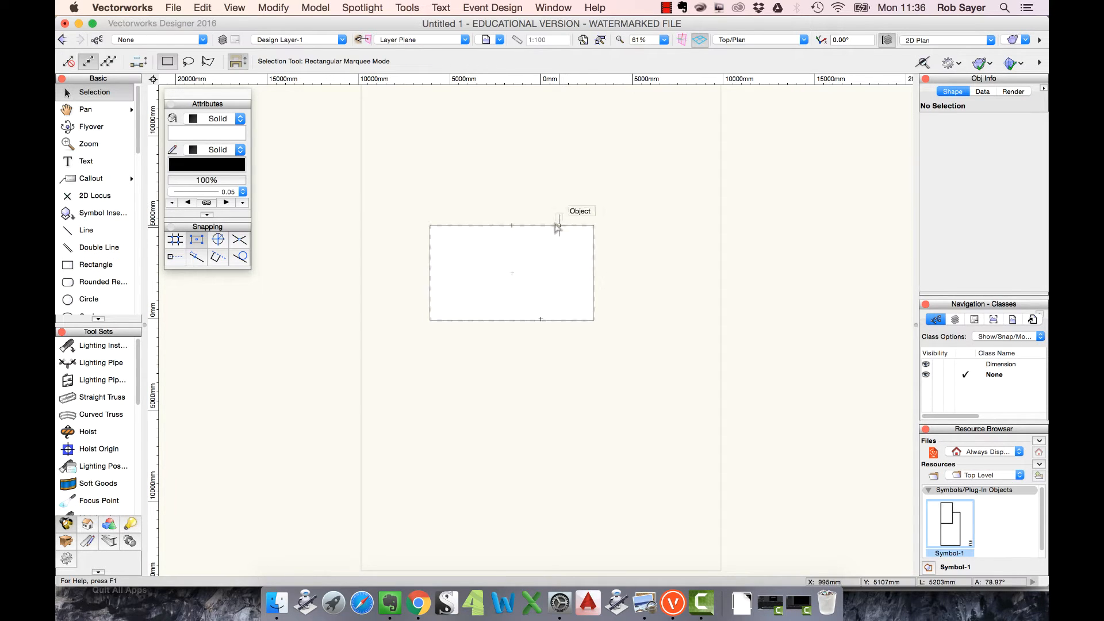
pyautogui.click(557, 226)
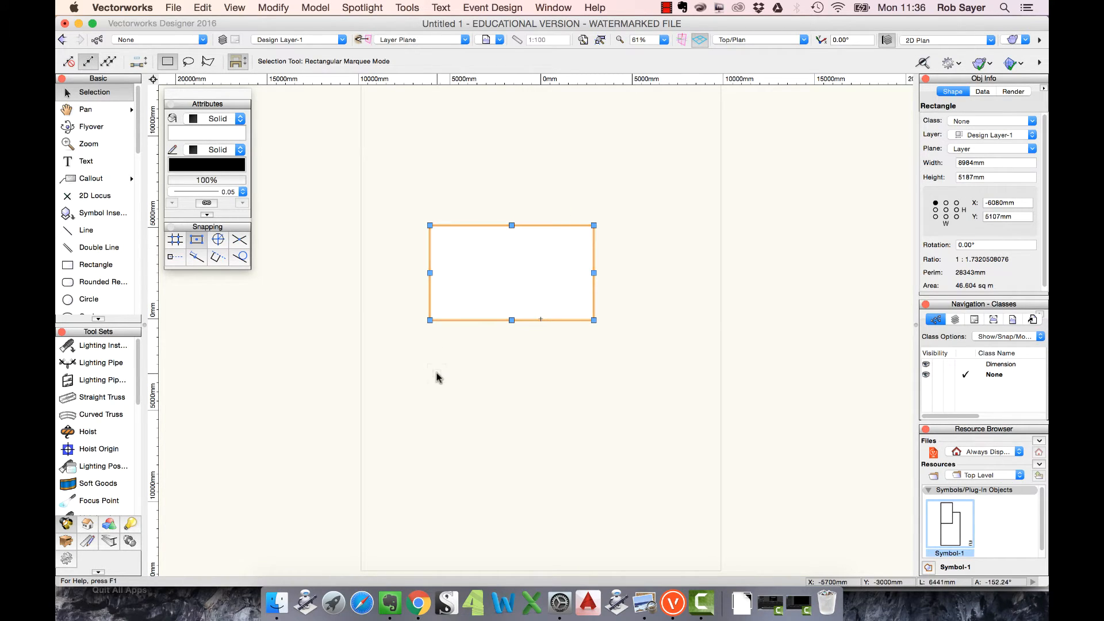
pyautogui.click(102, 263)
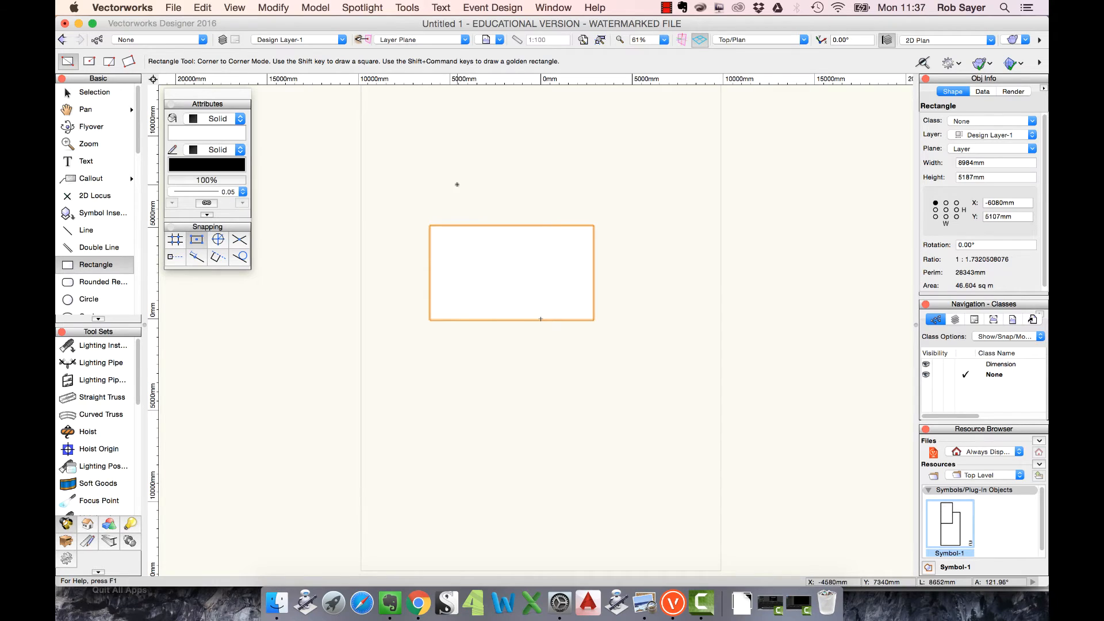
pyautogui.click(434, 142)
pyautogui.click(584, 205)
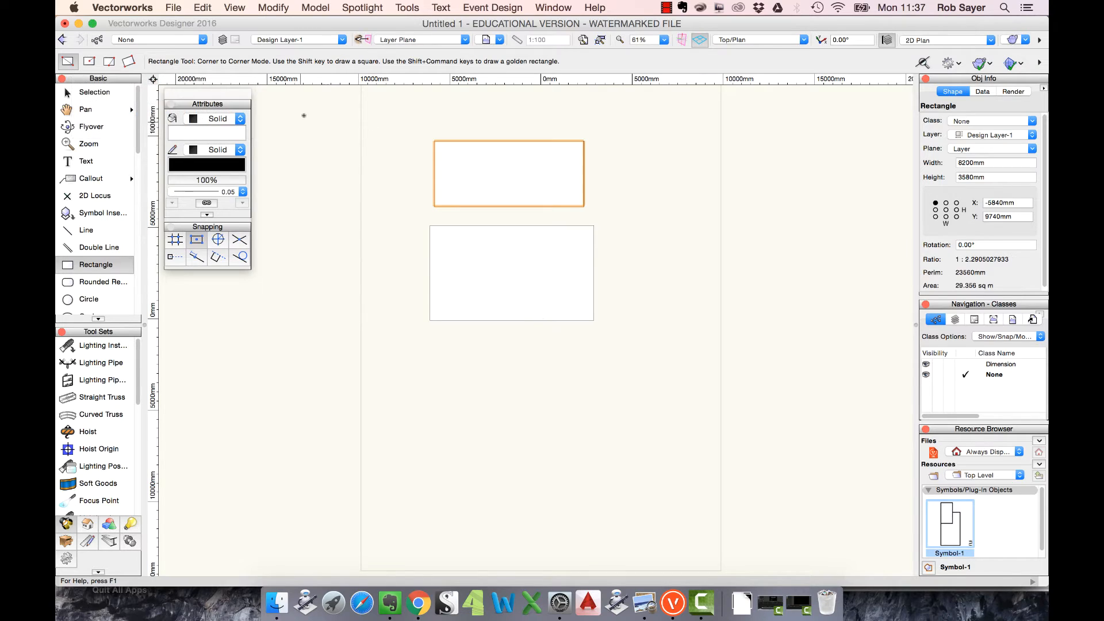
# - Draw a center-to-corner rectangle about 7631 × 6120 mm centred on the lower rectangle's bottom-right corner
pyautogui.click(89, 61)
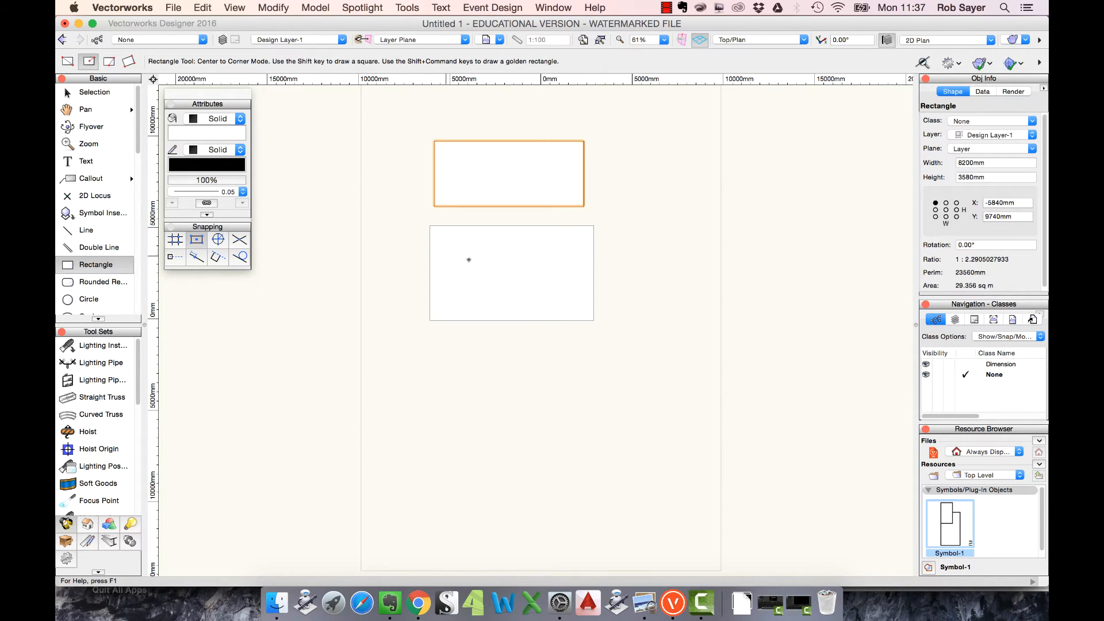
pyautogui.click(594, 319)
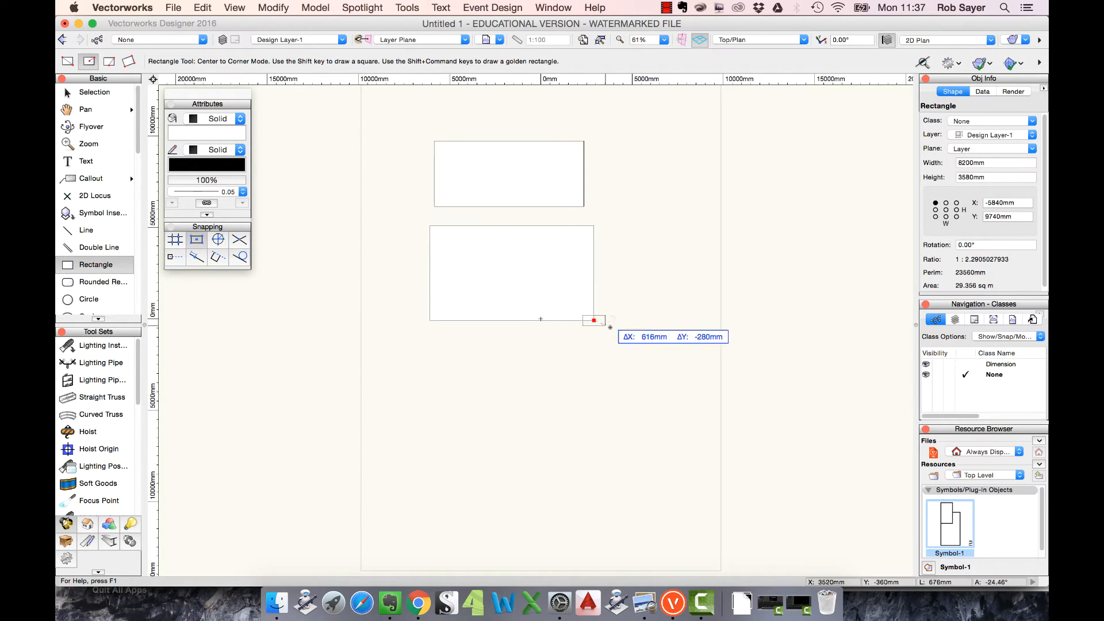
pyautogui.click(663, 376)
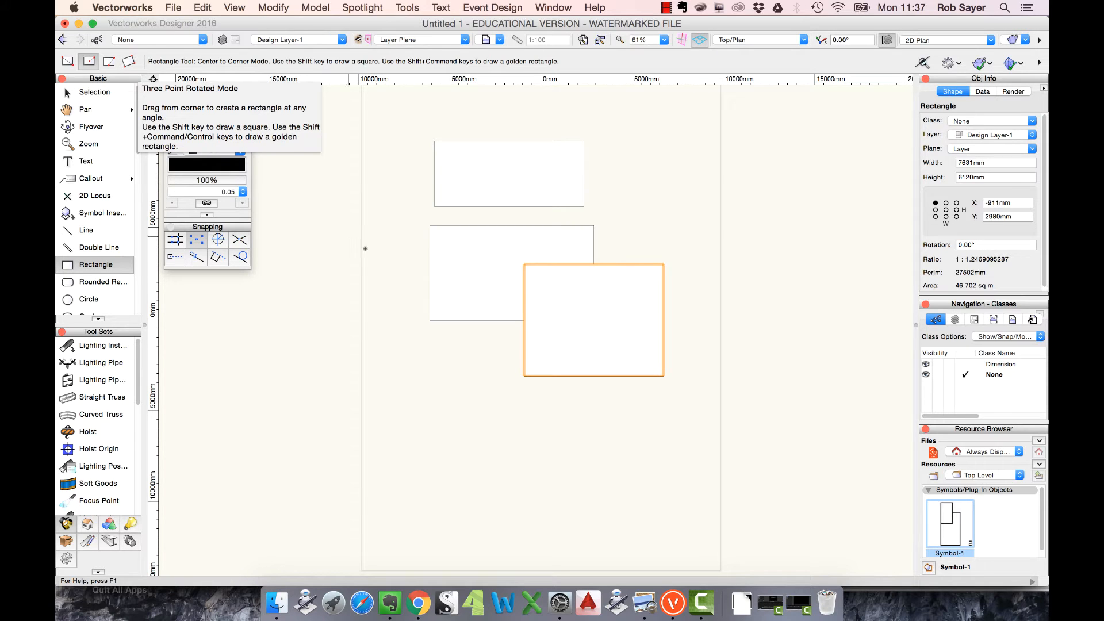
# - Draw a circle by radius, about 2646 mm, below the first rectangle's bottom-left corner
pyautogui.click(89, 299)
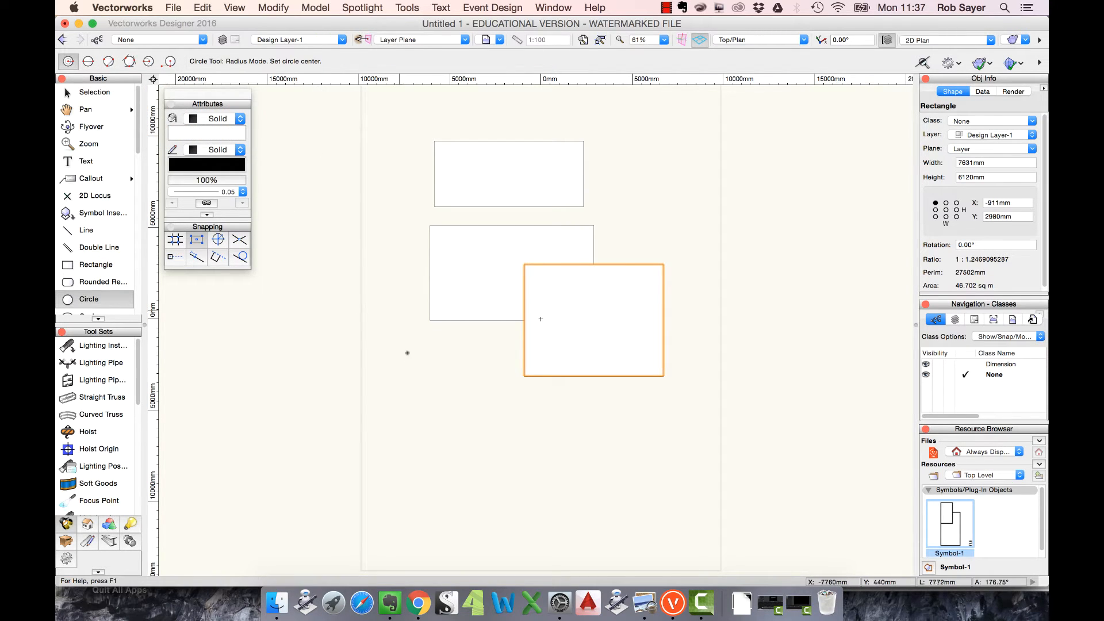
pyautogui.click(446, 378)
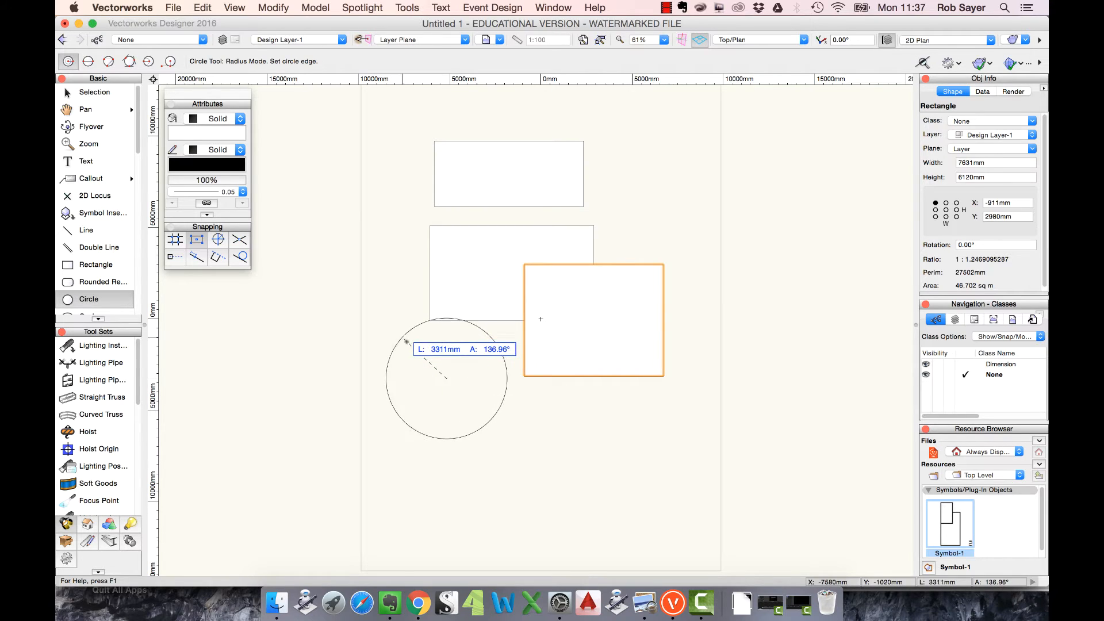
pyautogui.click(410, 347)
# - Draw a circle by diameter, about 3661 mm, to the right of the upper rectangle
pyautogui.click(87, 62)
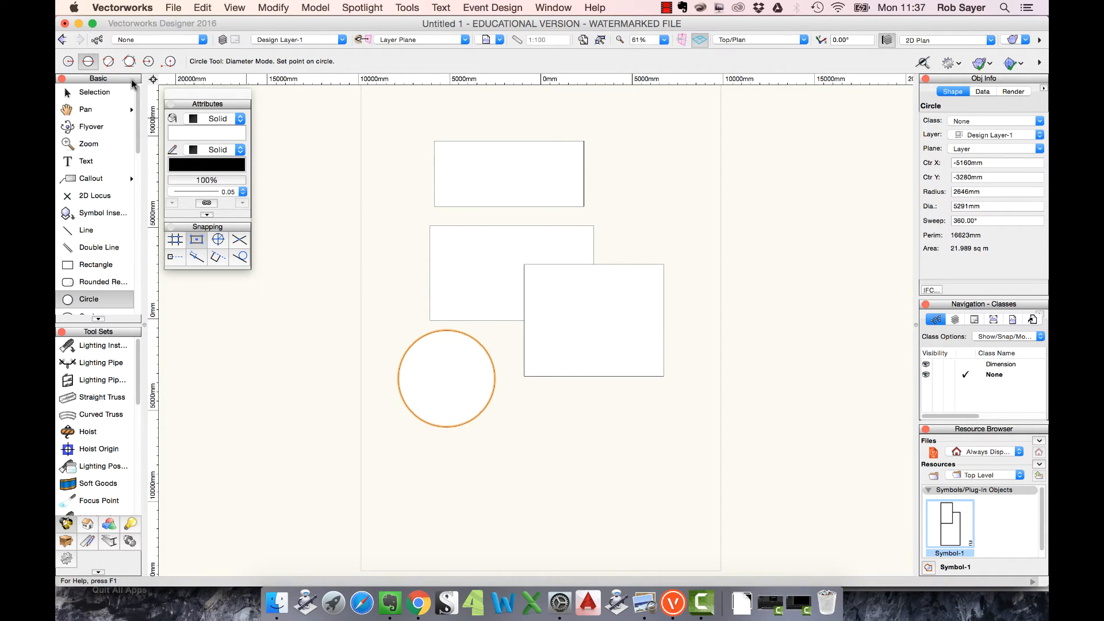
pyautogui.click(624, 171)
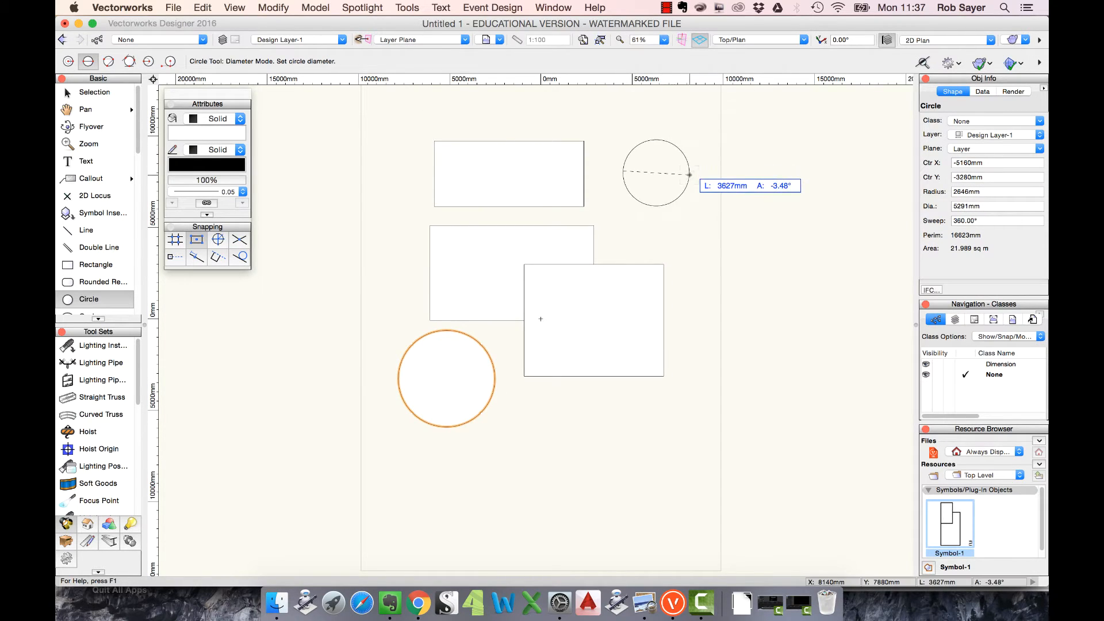
pyautogui.click(690, 172)
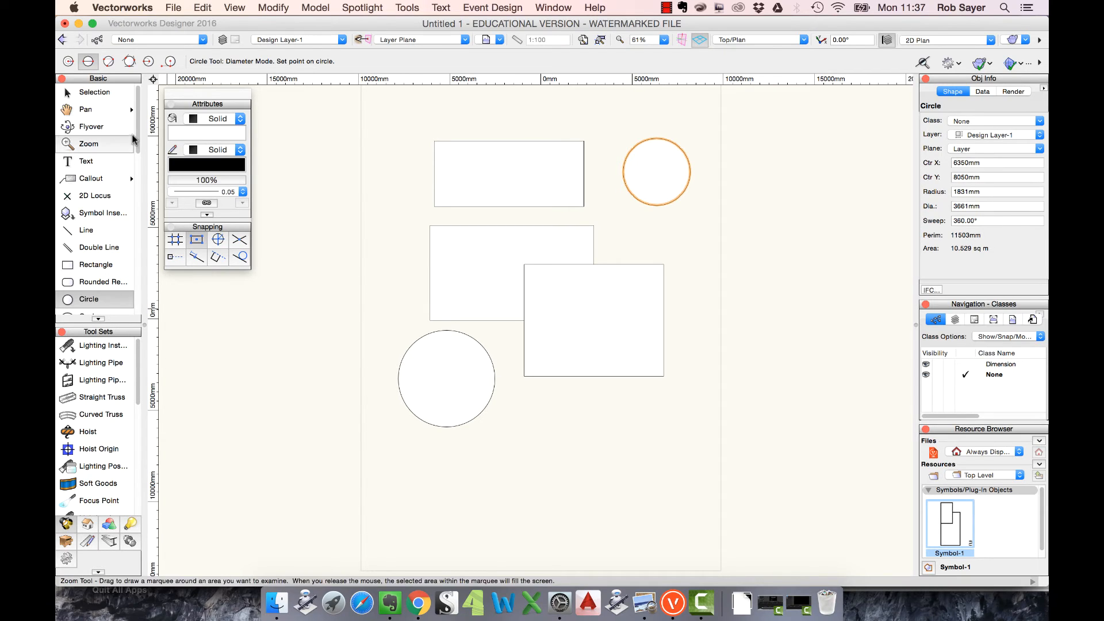
# - Delete the rectangle that overlaps the first rectangle's bottom-right corner
pyautogui.scroll(-4, 133, 172)
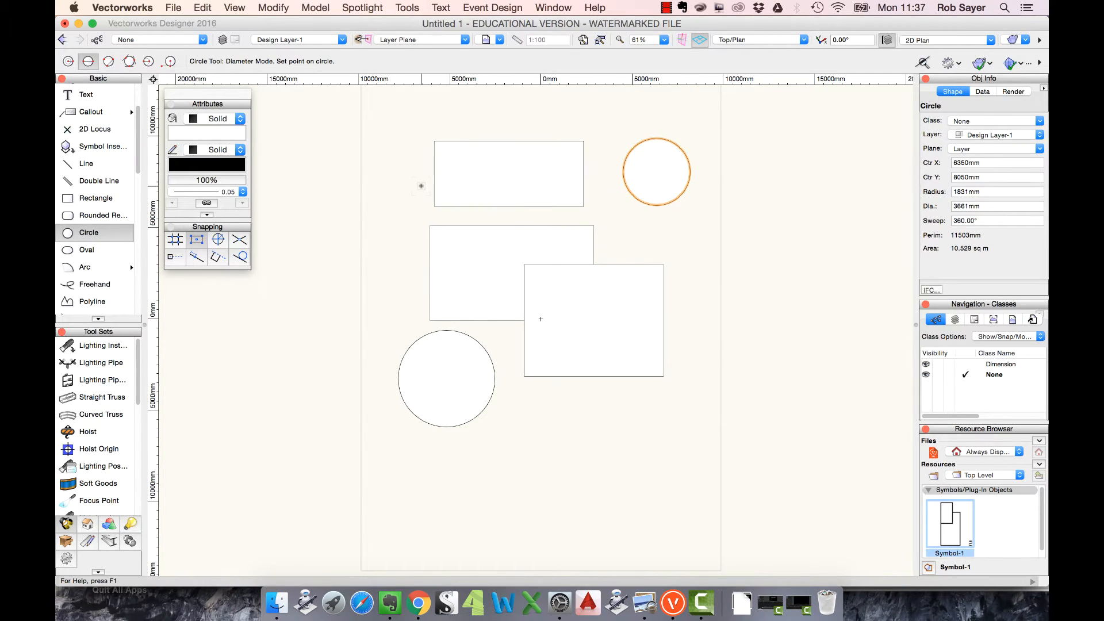
pyautogui.press('x')
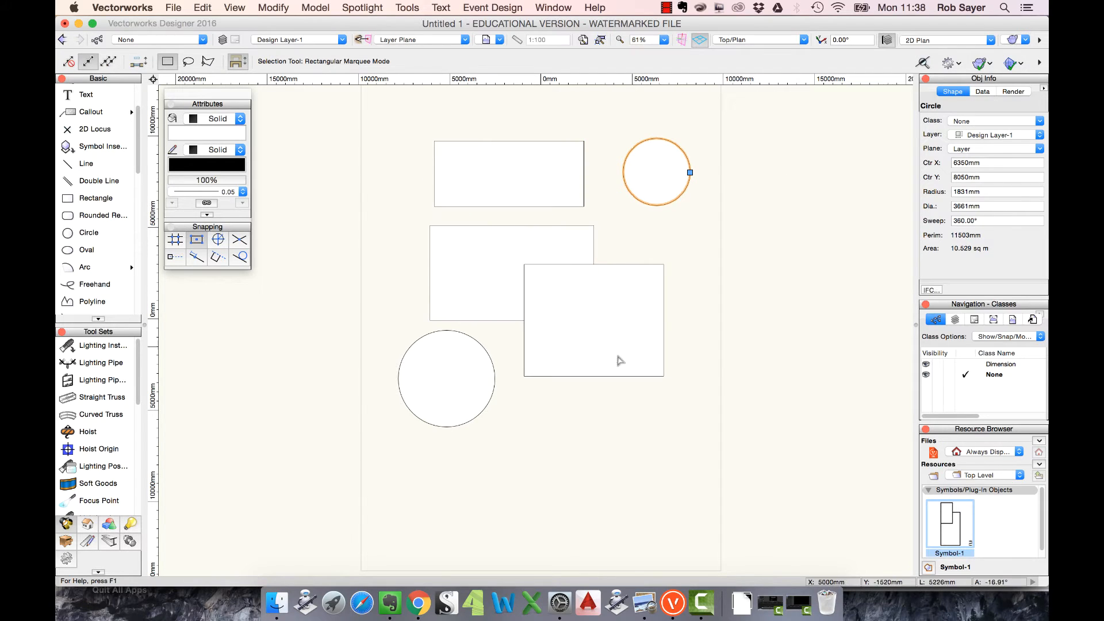
pyautogui.click(549, 279)
pyautogui.press('Delete')
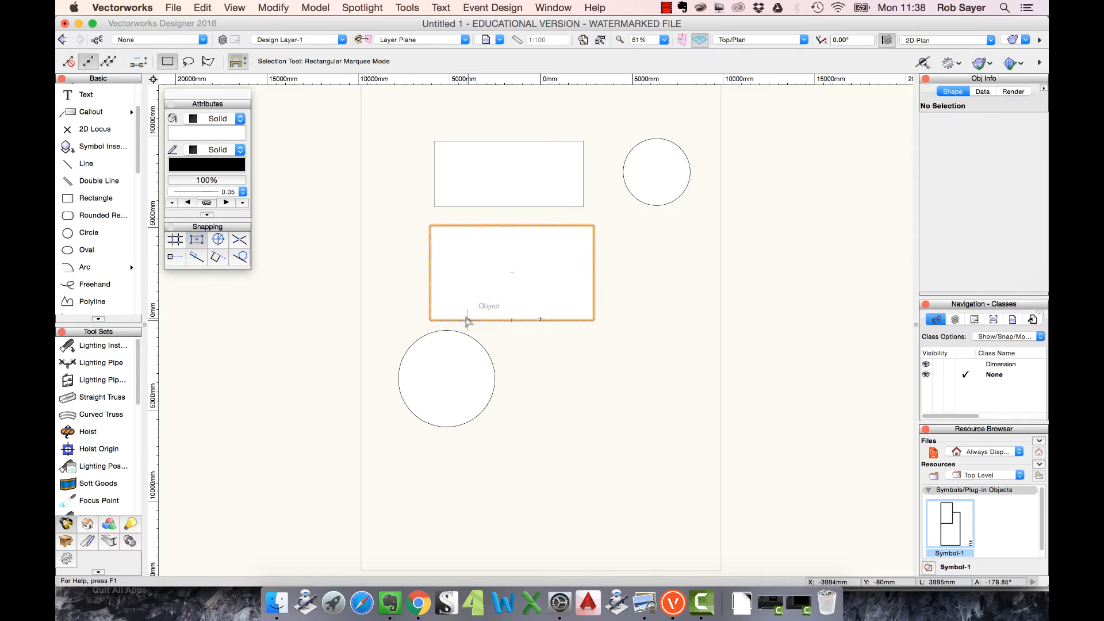
# - Draw a center-to-corner rectangle on the lower rectangle's bottom-right corner with ΔX 1000 mm and ΔY 5000 mm, and delete it
pyautogui.click(102, 205)
pyautogui.click(594, 320)
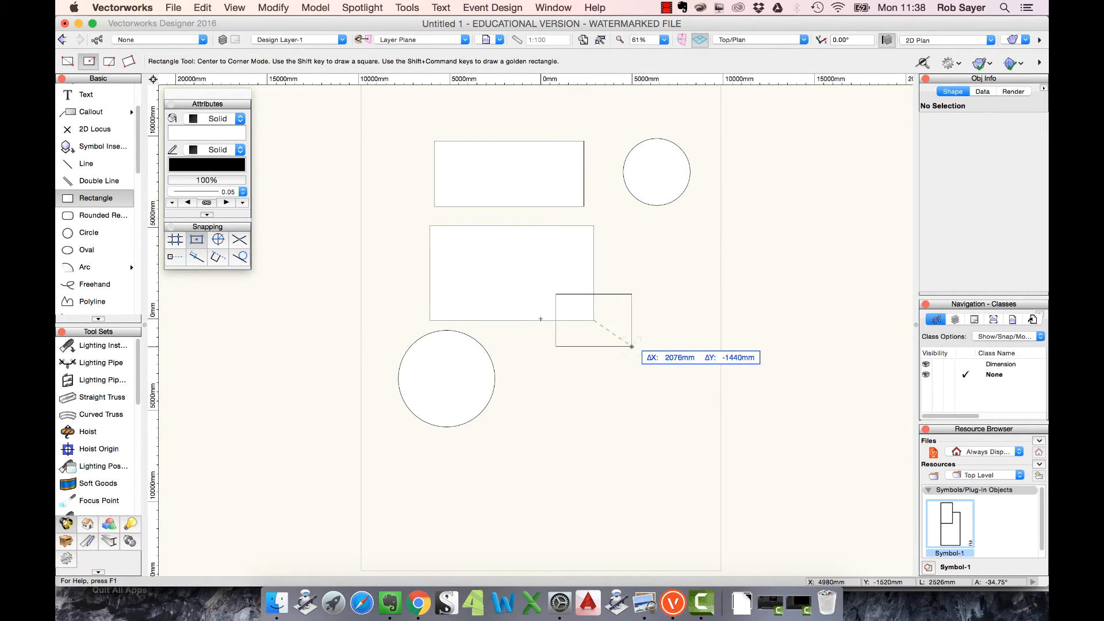
pyautogui.press('Tab')
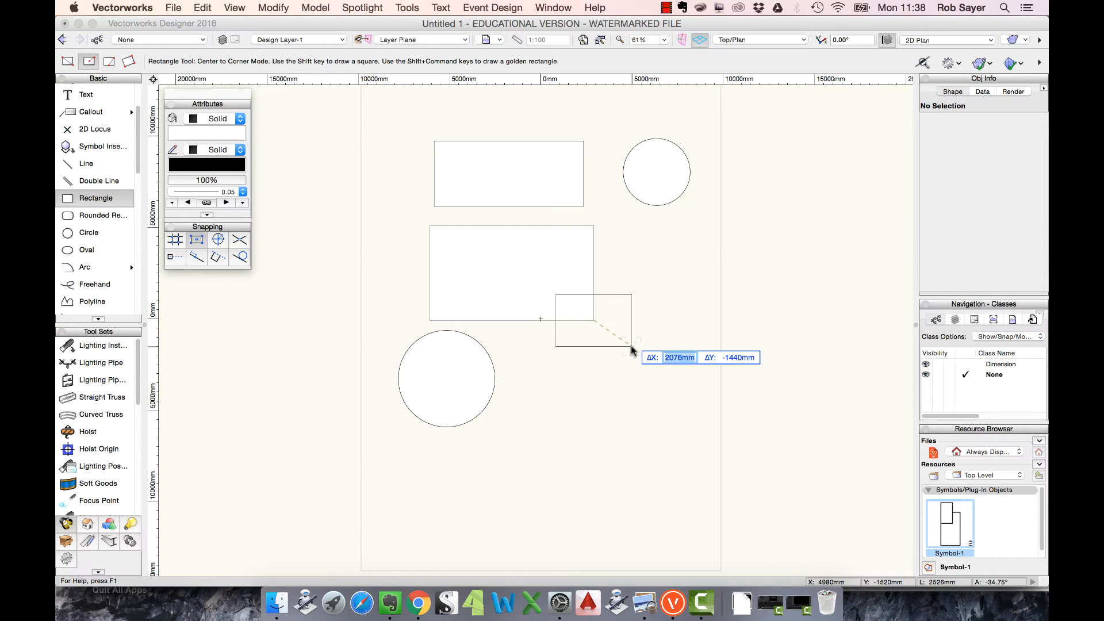
pyautogui.write('1000')
pyautogui.press('Tab')
pyautogui.write('50')
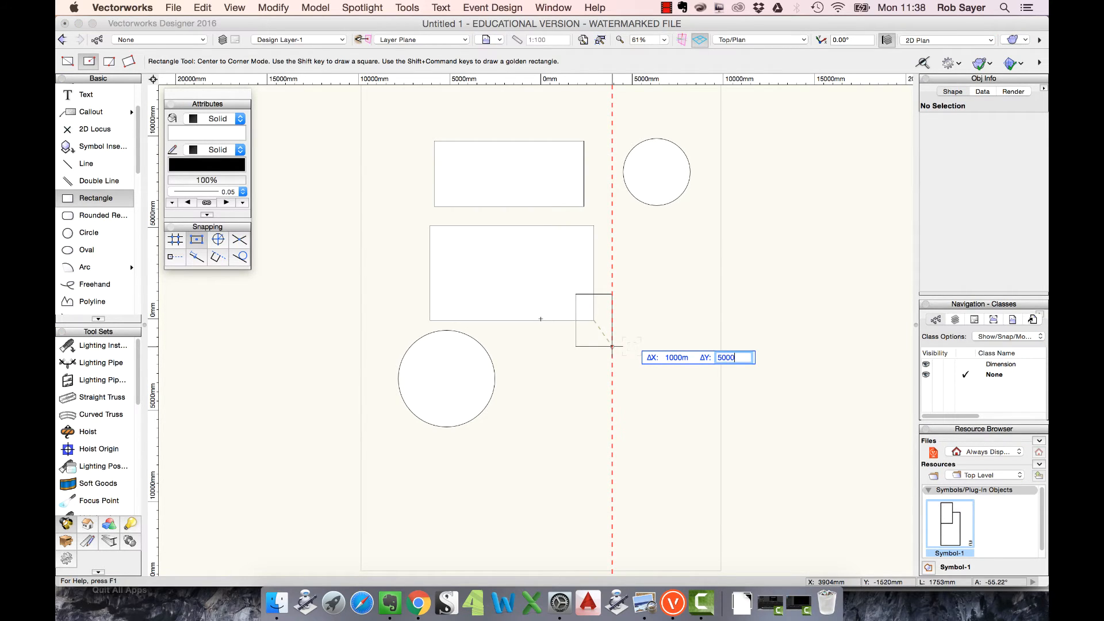
pyautogui.write('00')
pyautogui.press('Return')
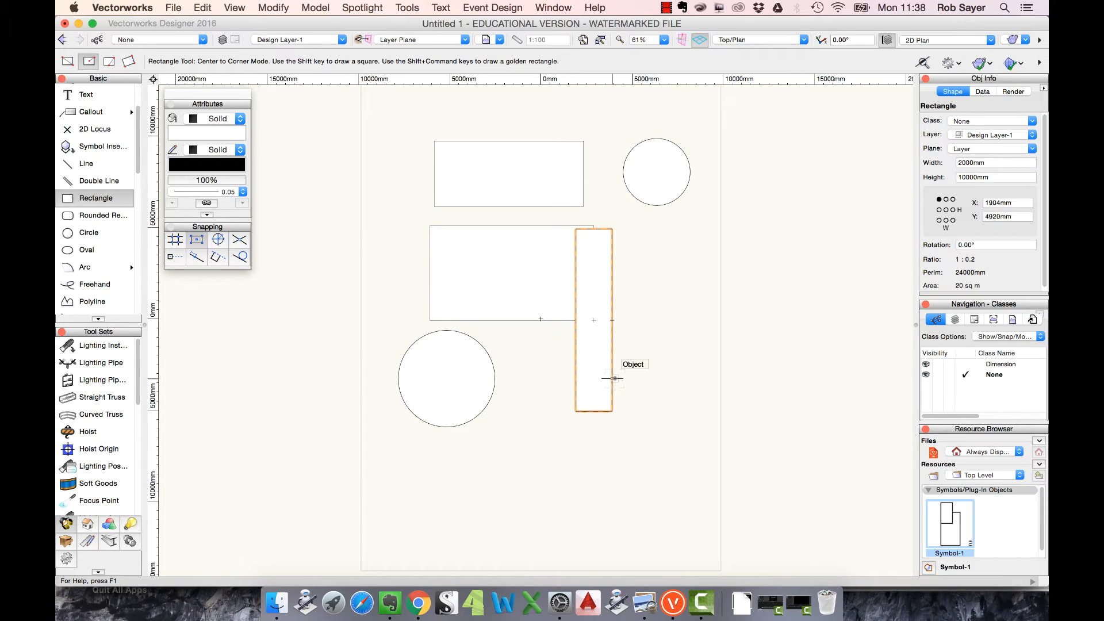
pyautogui.press('Delete')
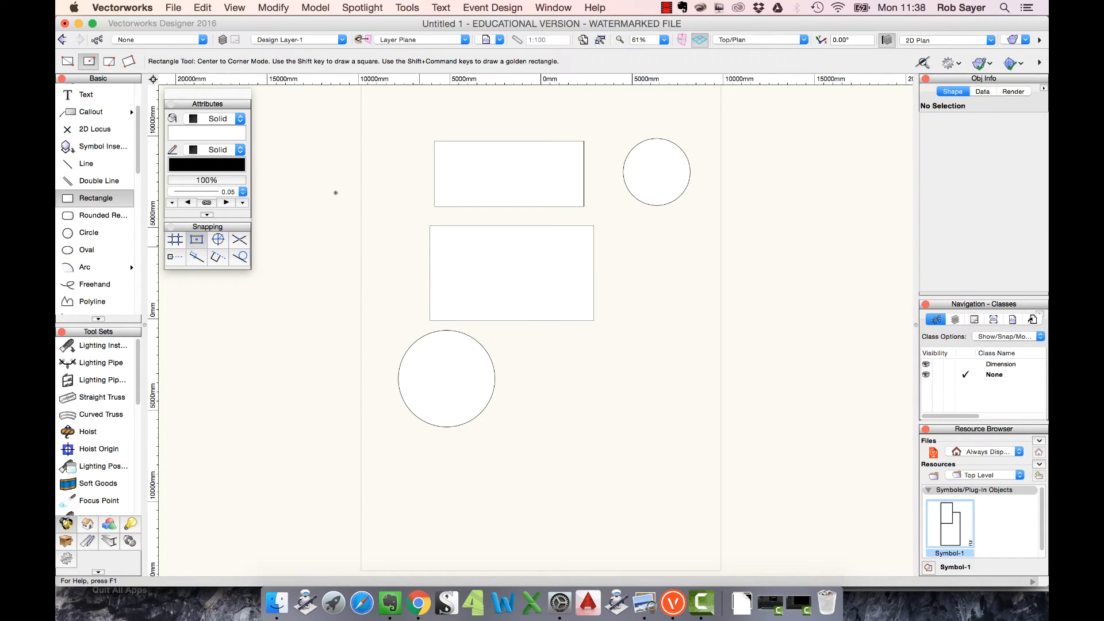
# - Draw three connected lines right of the lower circle, spanning about 7140 × 3220 mm, 860 × 3160 mm and 4460 × 680 mm
pyautogui.click(102, 163)
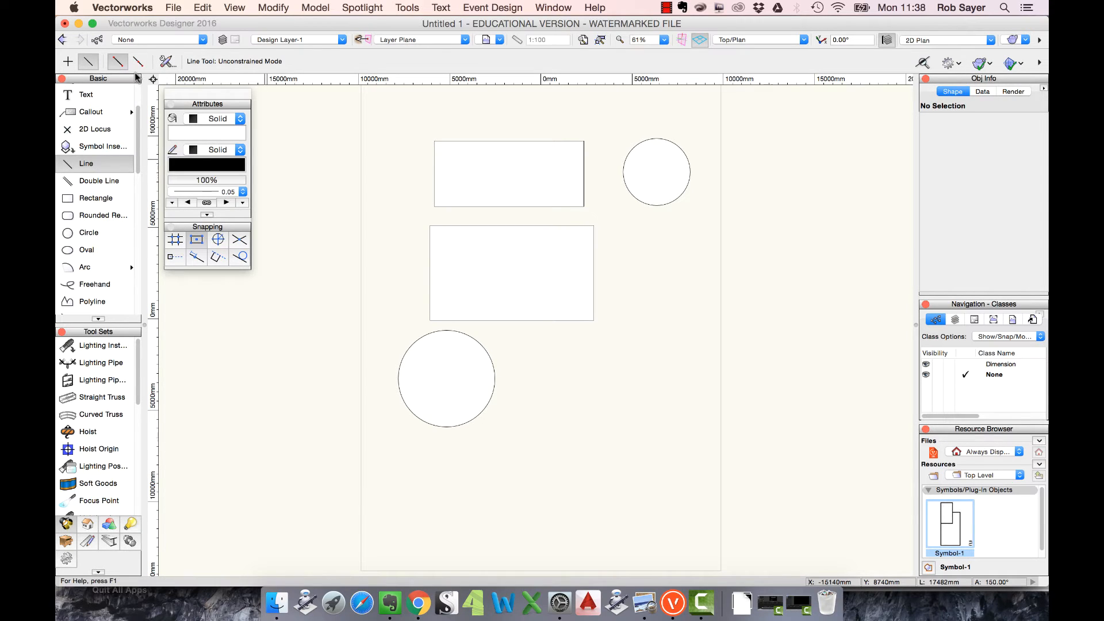
pyautogui.click(540, 380)
pyautogui.click(670, 320)
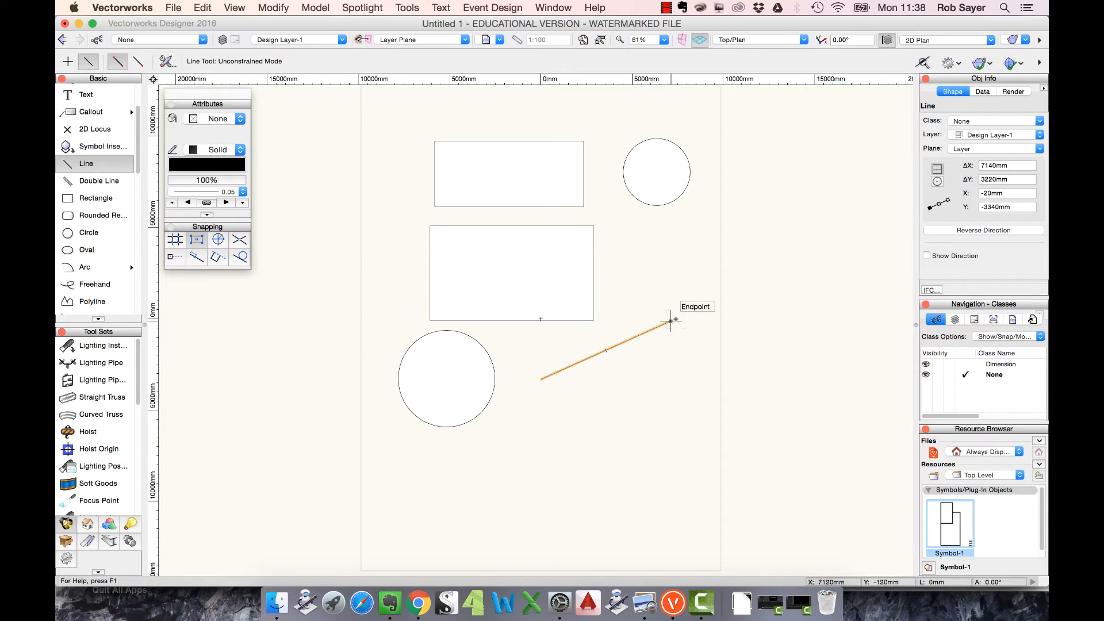
pyautogui.click(540, 378)
pyautogui.click(524, 437)
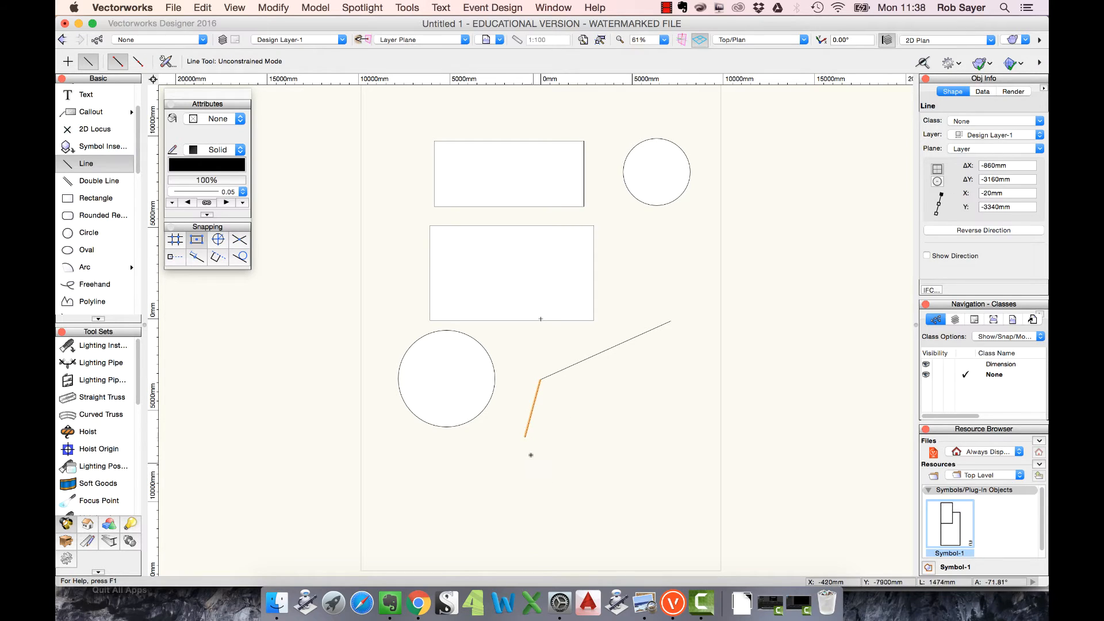
pyautogui.click(524, 437)
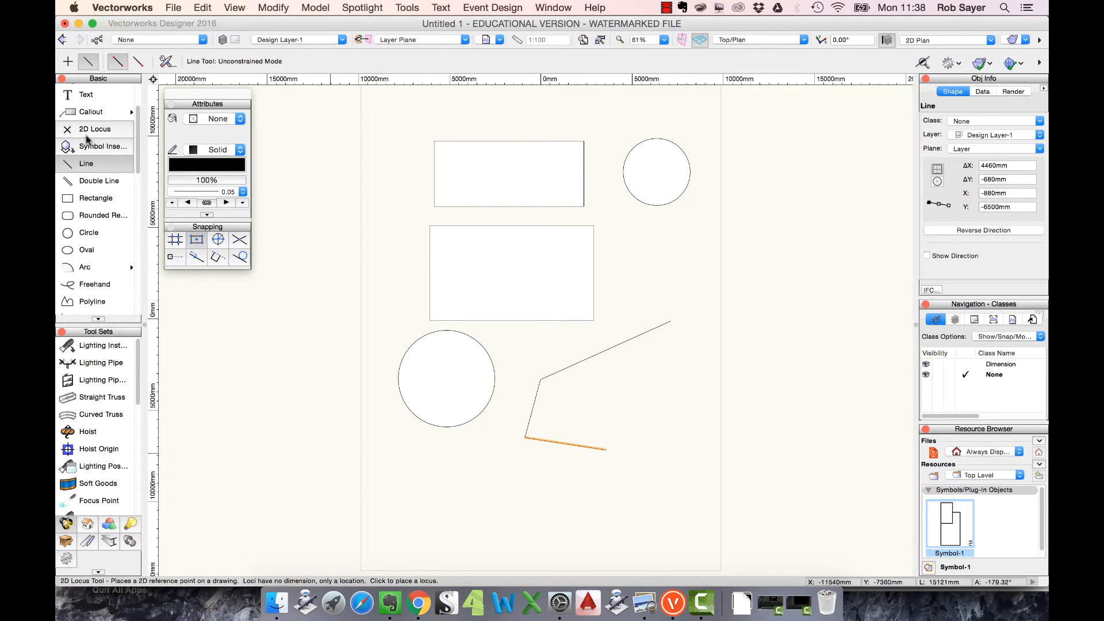
# - Draw a closed five-sided corner-vertex polyline, about 5700 × 4680 mm, inside the open side of the three connected lines
pyautogui.click(92, 302)
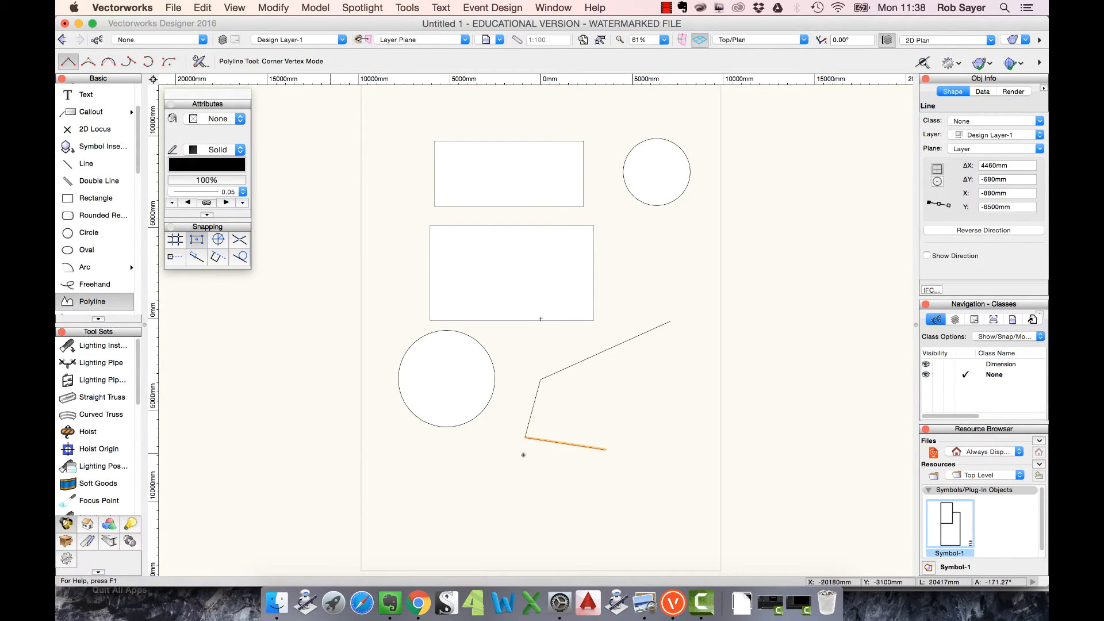
pyautogui.click(674, 372)
pyautogui.click(696, 414)
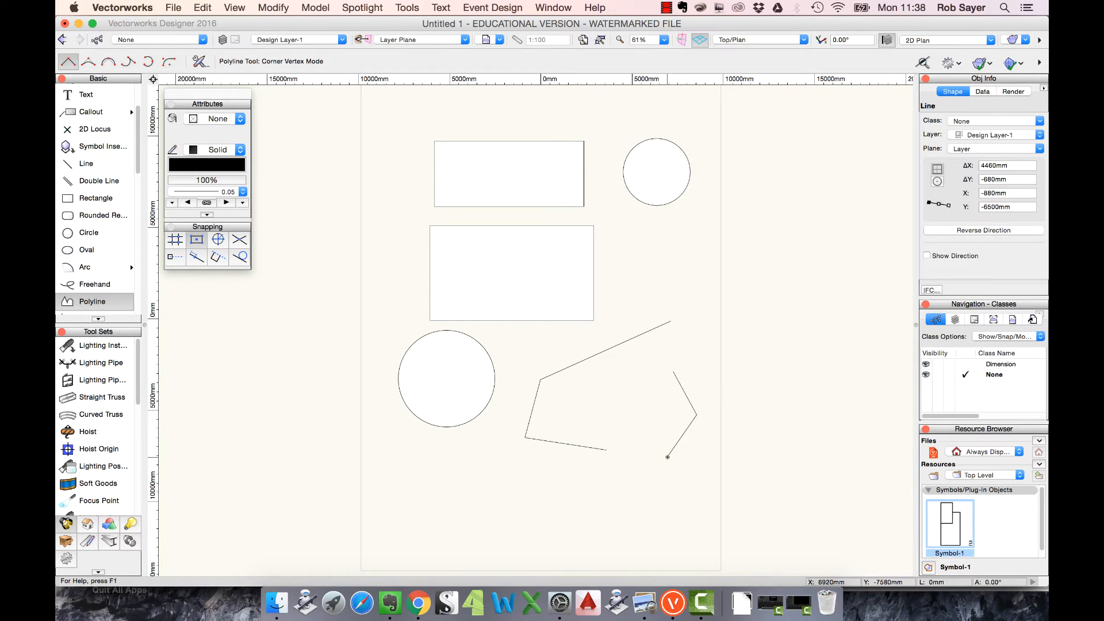
pyautogui.click(667, 457)
pyautogui.click(593, 425)
pyautogui.click(593, 391)
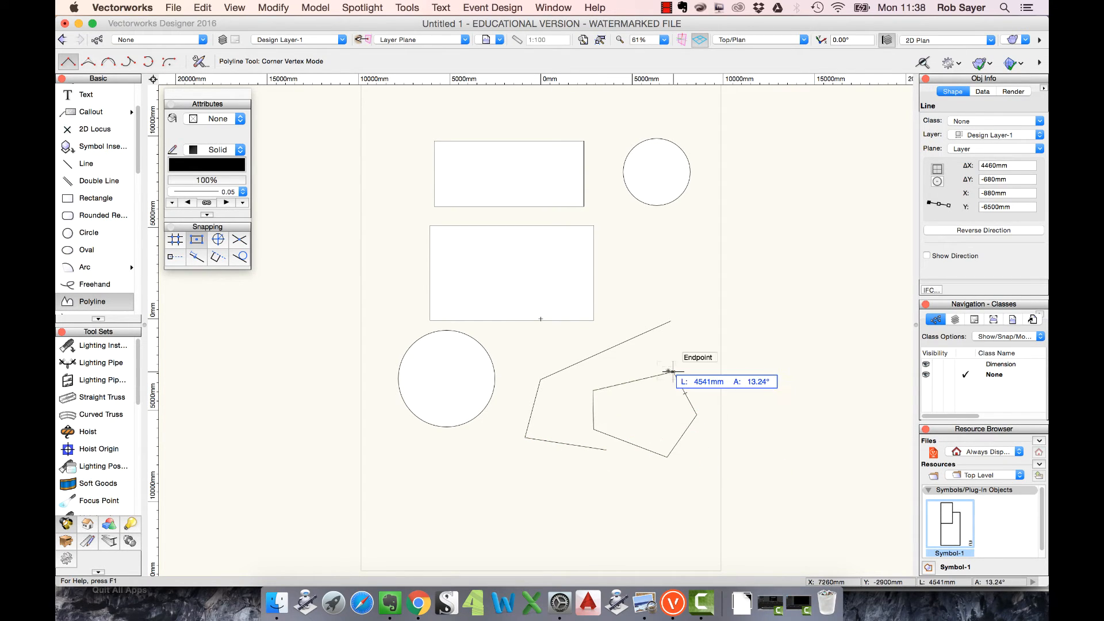
pyautogui.click(673, 372)
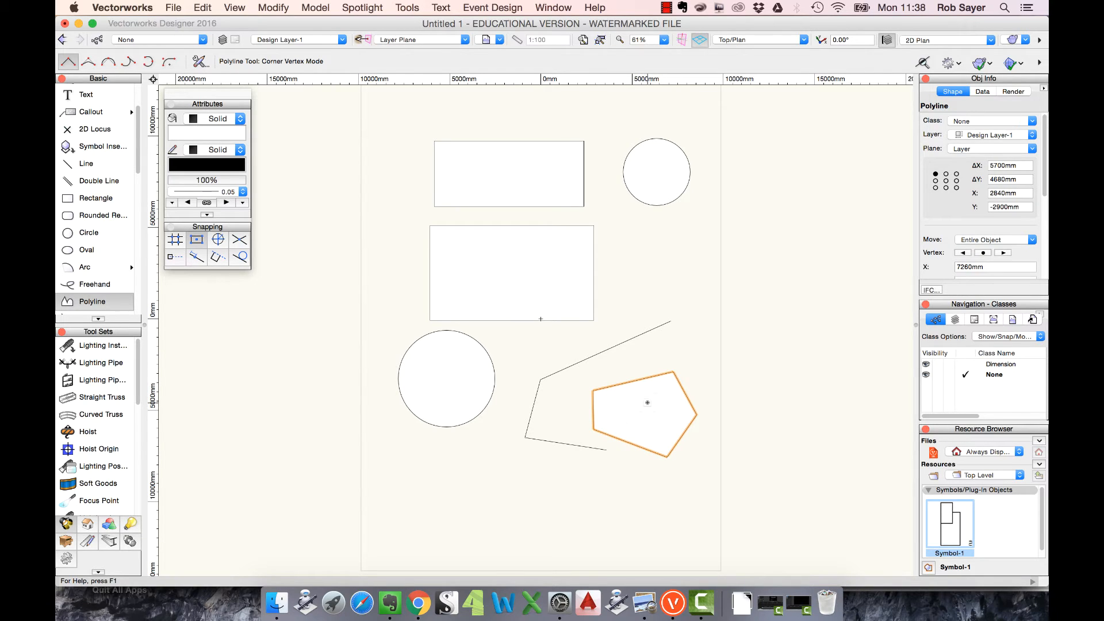
# - With the Line tool in constrained mode, draw a vertical line about 7000 mm and a crossing horizontal line about 4496 mm beside the lower rectangle
pyautogui.click(86, 163)
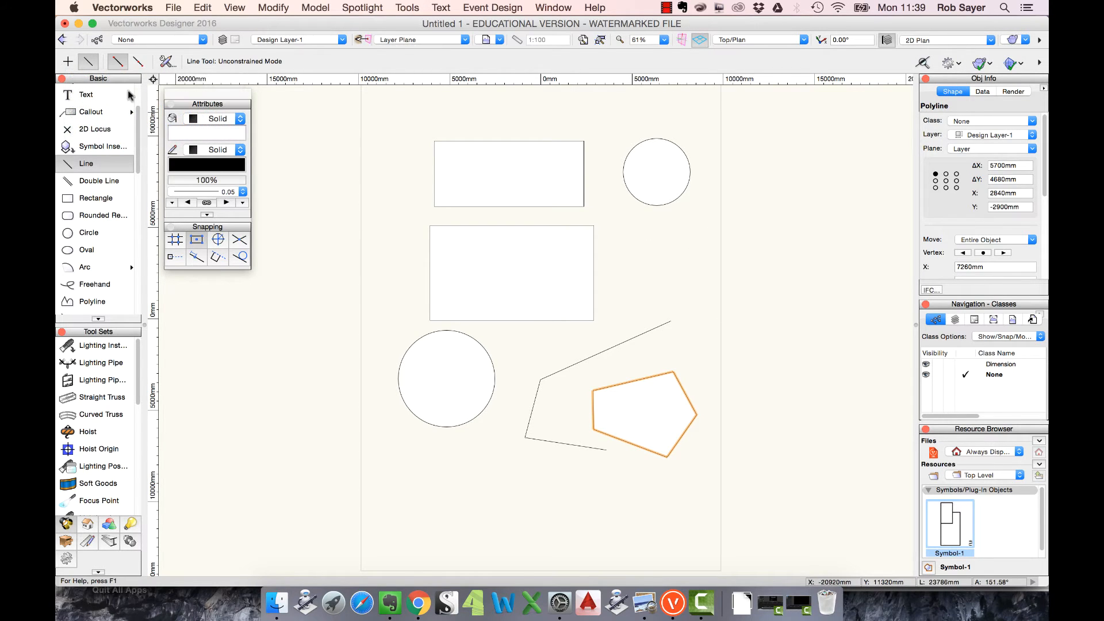
pyautogui.press('u')
pyautogui.click(639, 229)
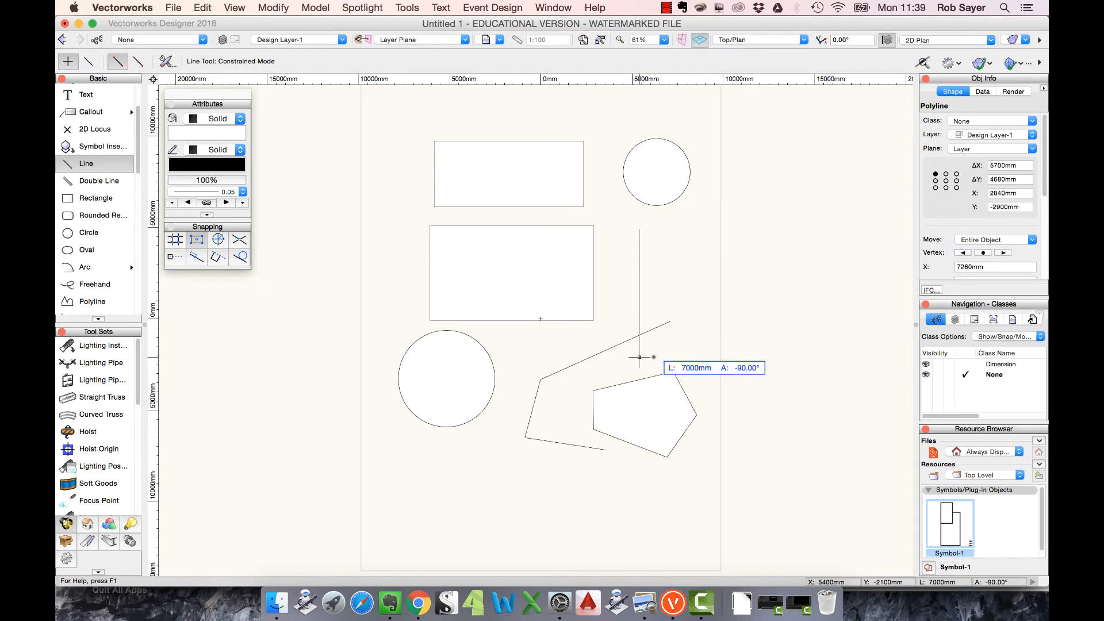
pyautogui.click(639, 357)
pyautogui.click(614, 279)
pyautogui.click(696, 279)
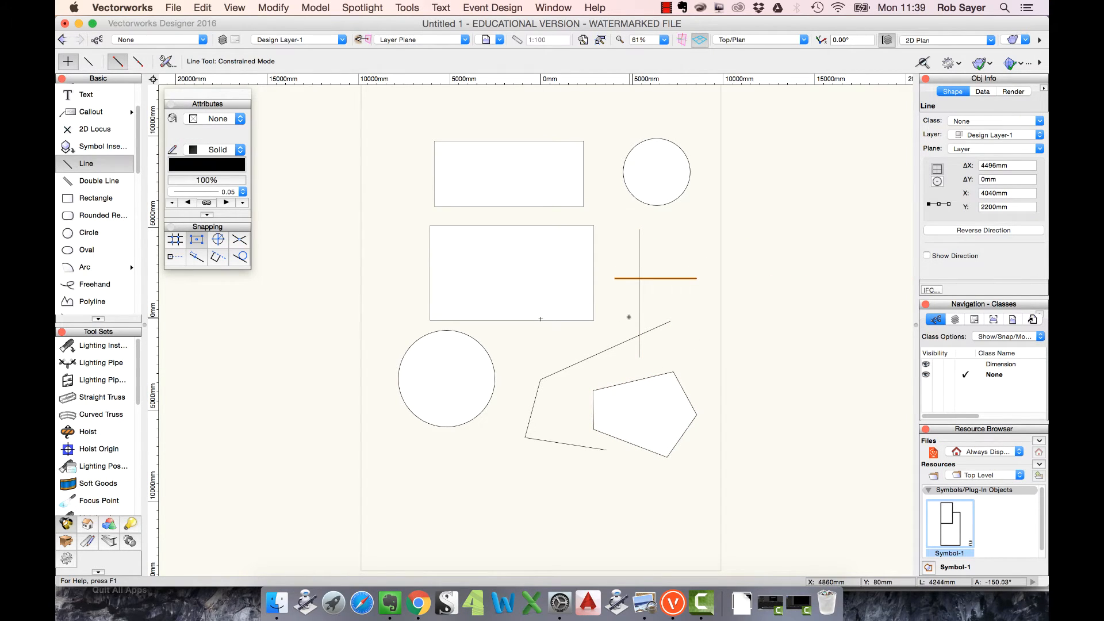
# - Draw two crossing 45° lines, one about 6064 mm ending on the lower rectangle's bottom-right corner, the other spanning about 3530 × 3530 mm
pyautogui.click(671, 241)
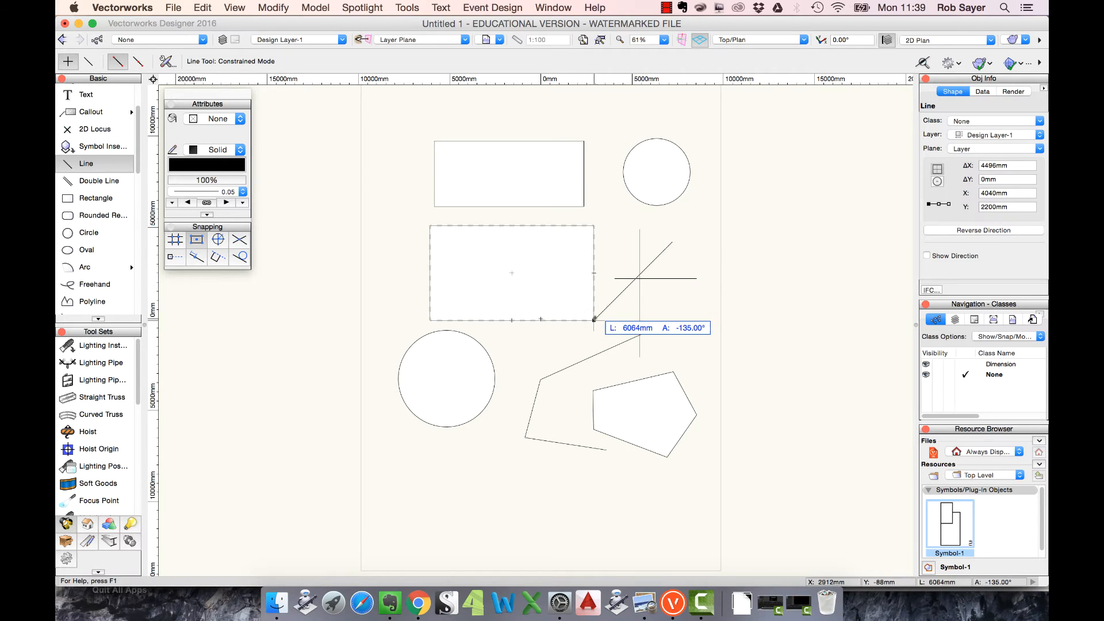
pyautogui.click(593, 320)
pyautogui.click(618, 245)
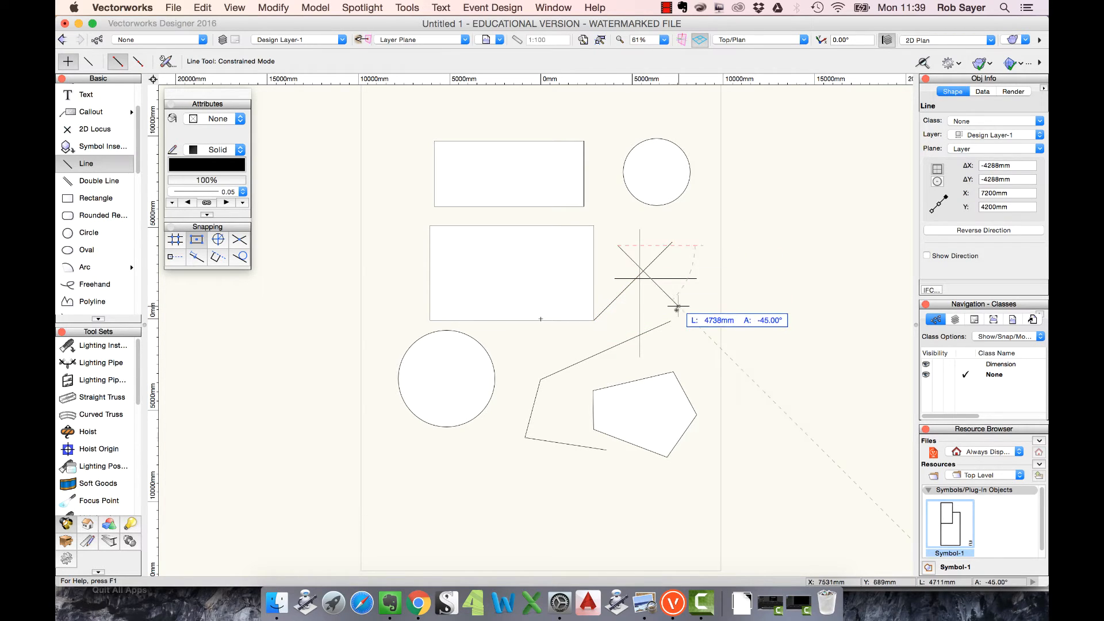
pyautogui.click(681, 309)
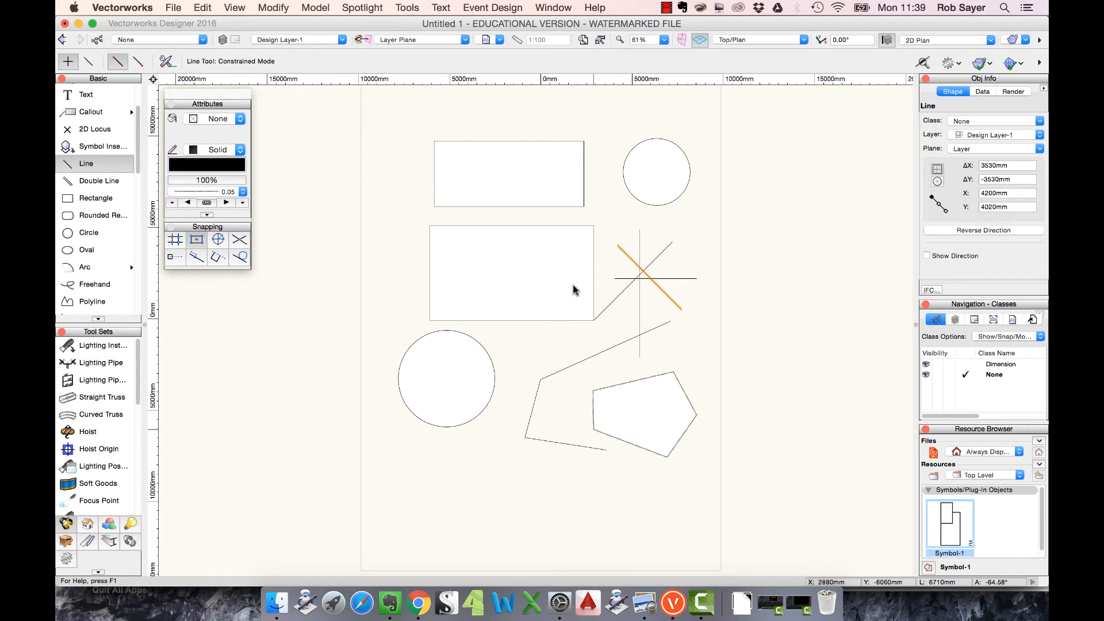
# - Select all the drawn shapes and lines on the page and delete them
pyautogui.press('x')
pyautogui.moveTo(389, 125)
pyautogui.mouseDown()
pyautogui.moveTo(636, 310)
pyautogui.moveTo(718, 505)
pyautogui.mouseUp()
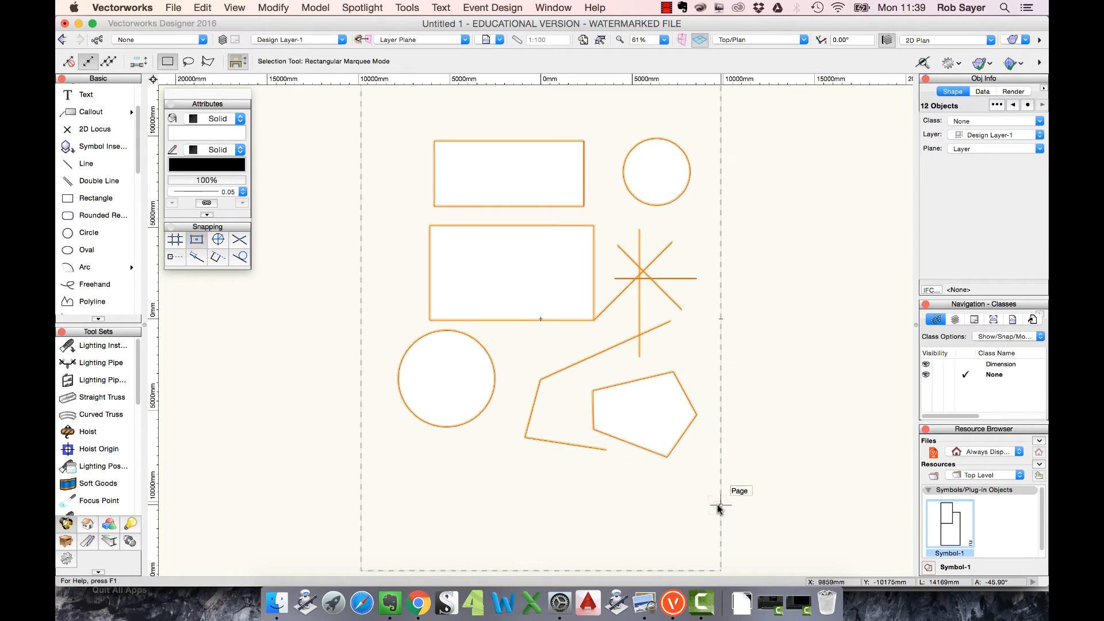
pyautogui.press('Delete')
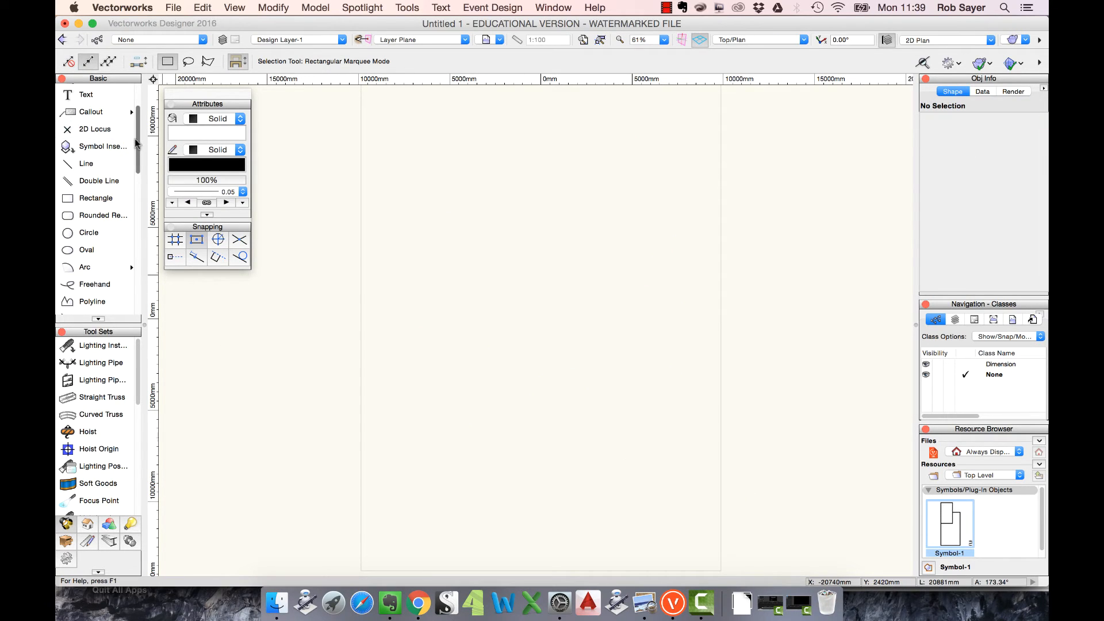
# - Set the Double Line tool's preferences to a separation of 50 mm with the Create Polygons option
pyautogui.scroll(-3, 135, 166)
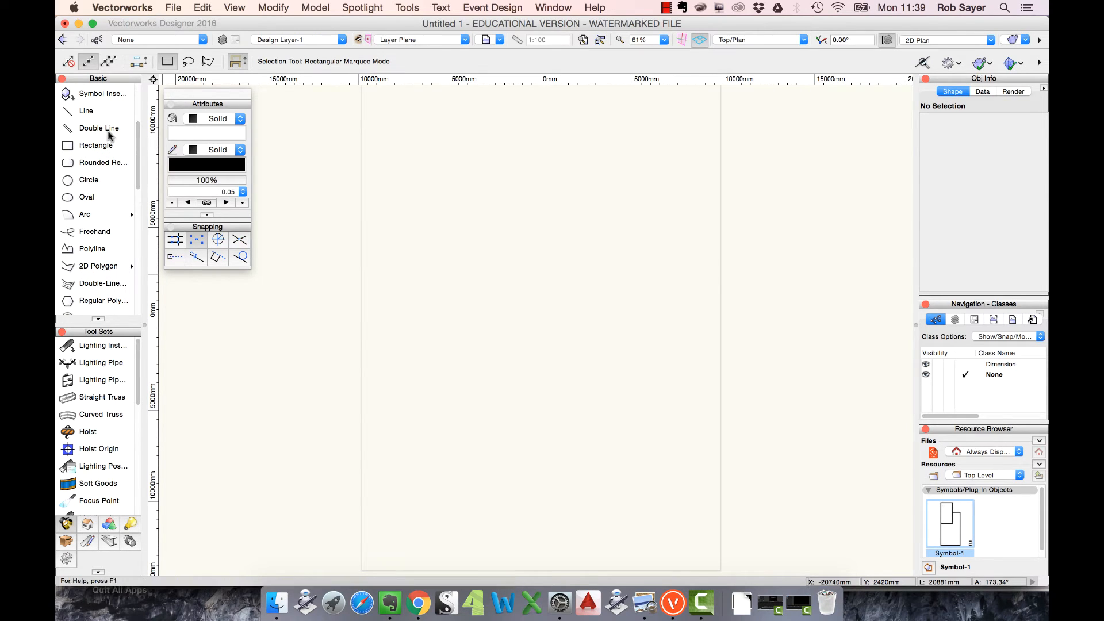
pyautogui.click(87, 129)
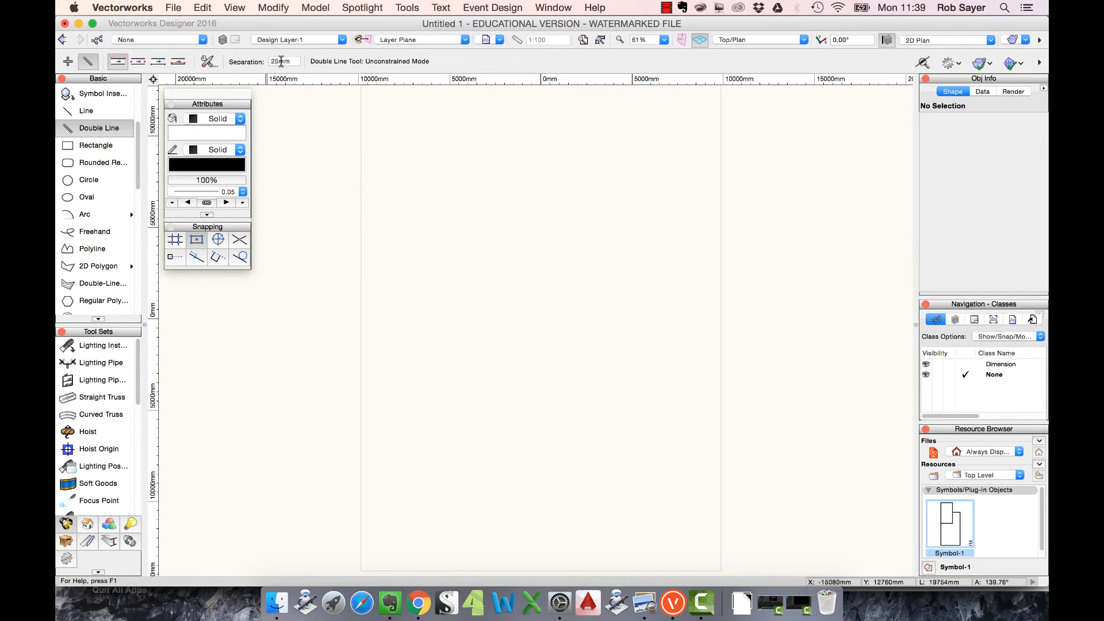
pyautogui.click(208, 61)
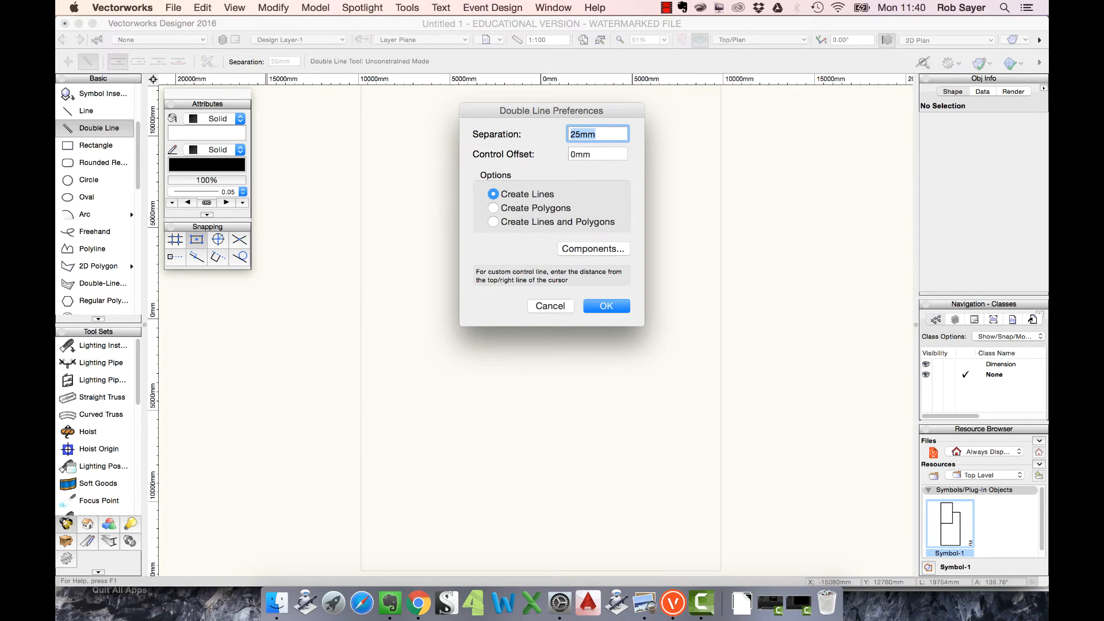
pyautogui.write('50')
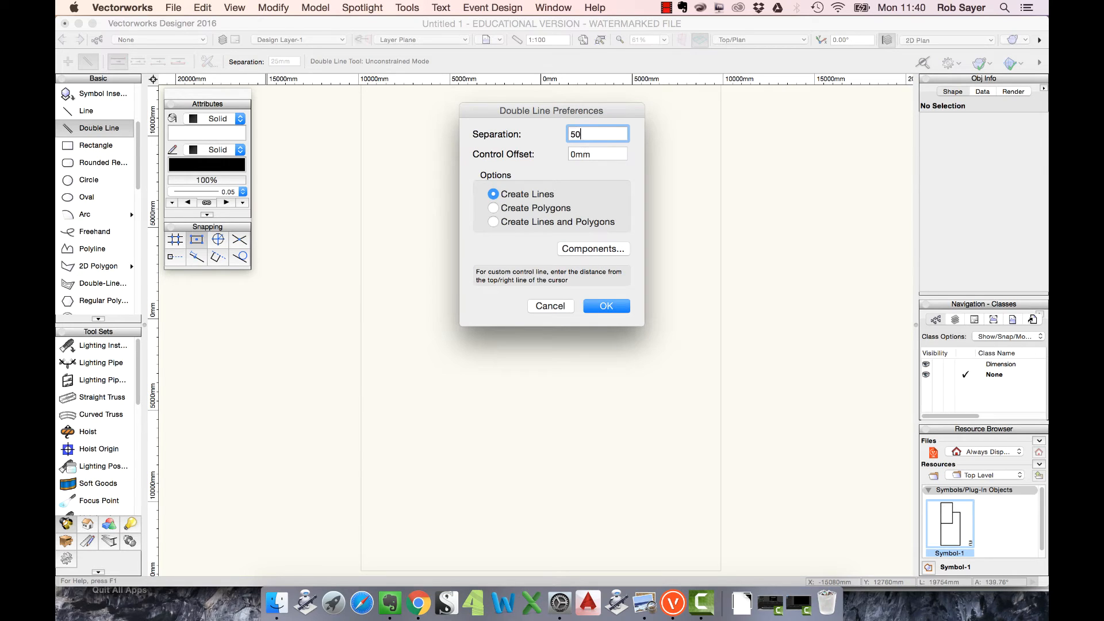
pyautogui.click(493, 208)
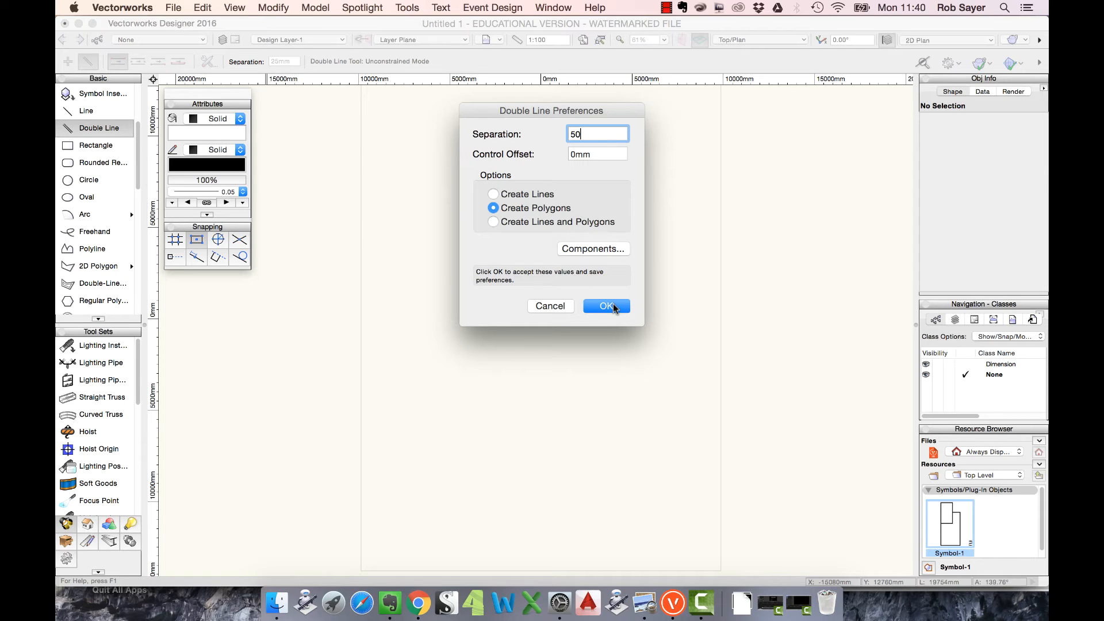
pyautogui.click(613, 304)
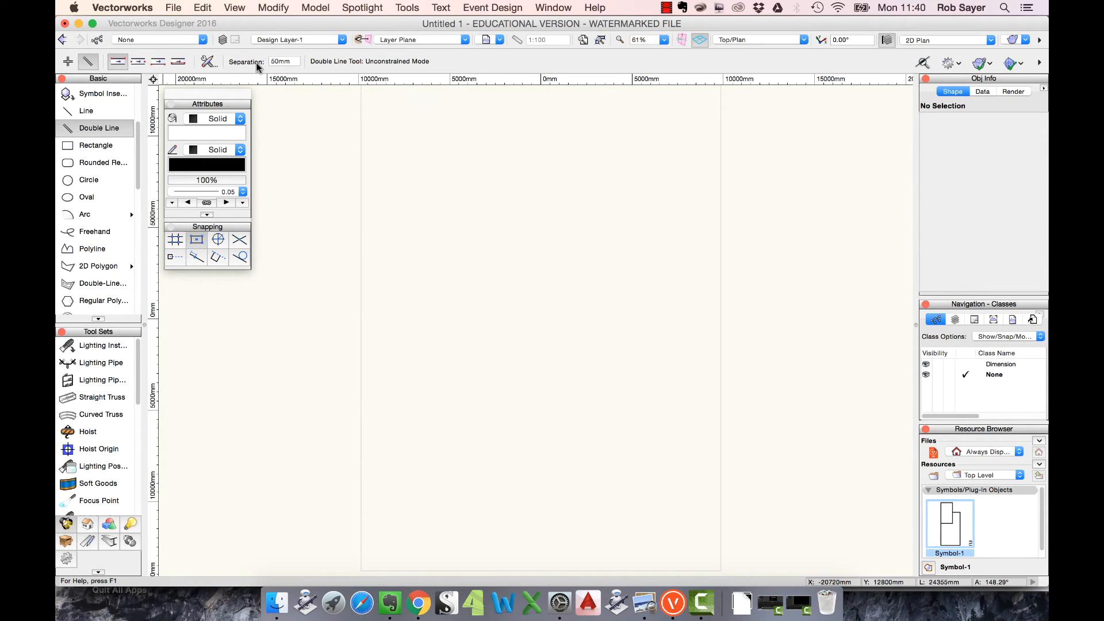
pyautogui.click(208, 62)
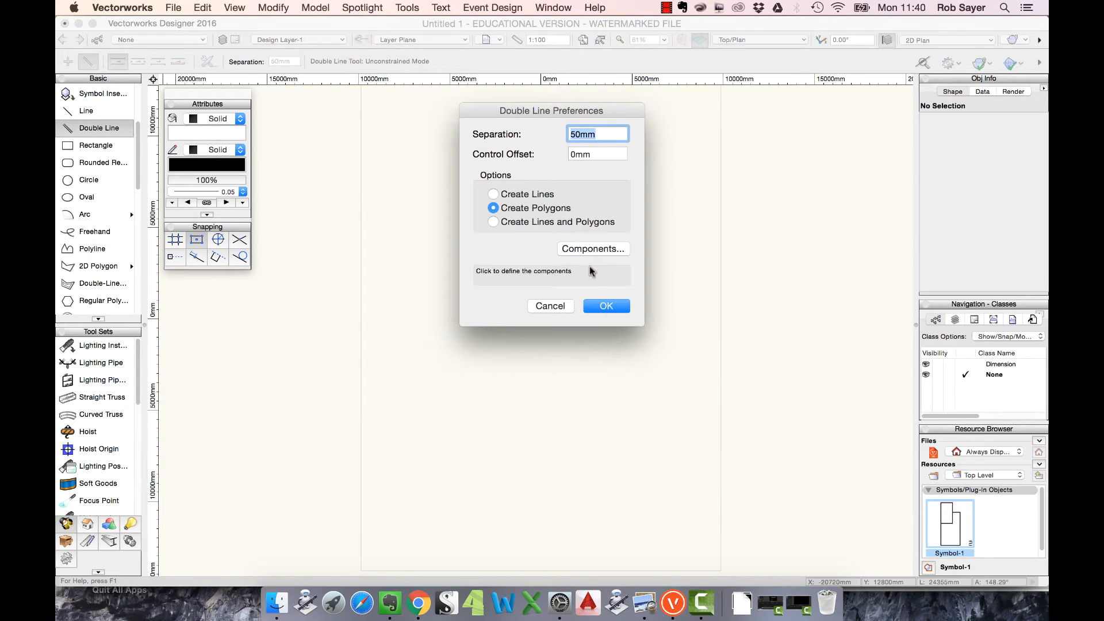
pyautogui.click(606, 306)
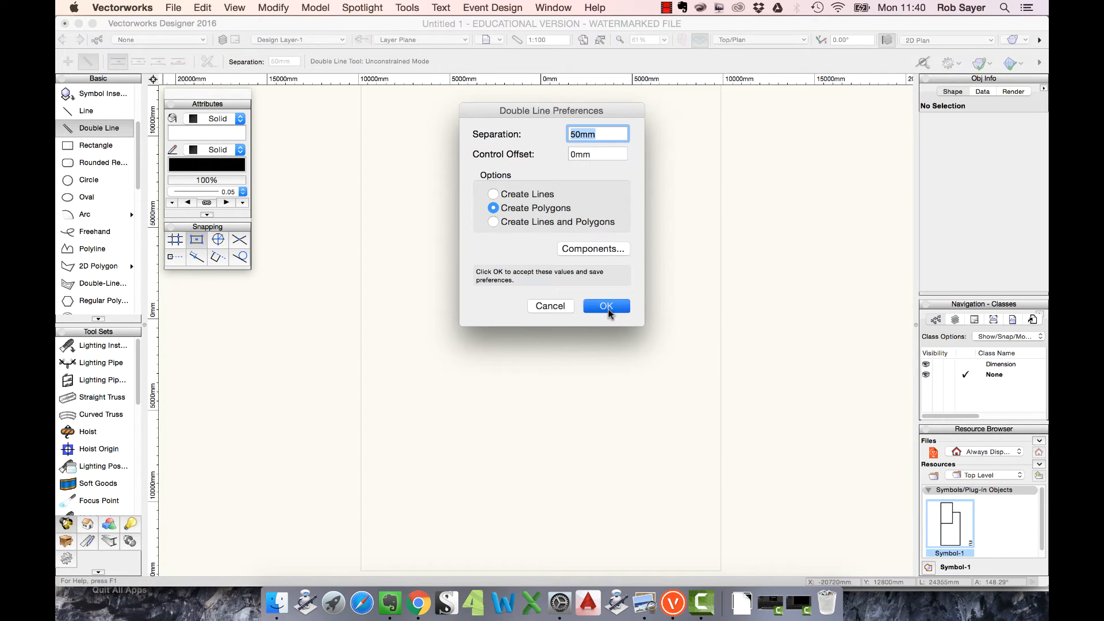
# - Draw a horizontal double line 6 m long in constrained mode near the middle of the page
pyautogui.click(68, 62)
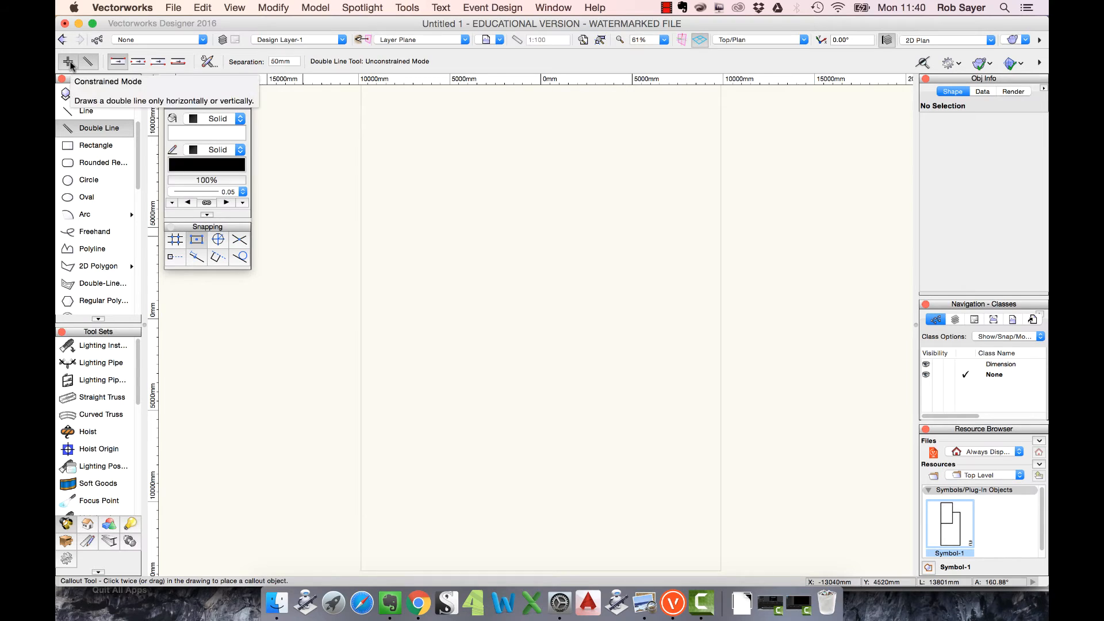
pyautogui.click(421, 290)
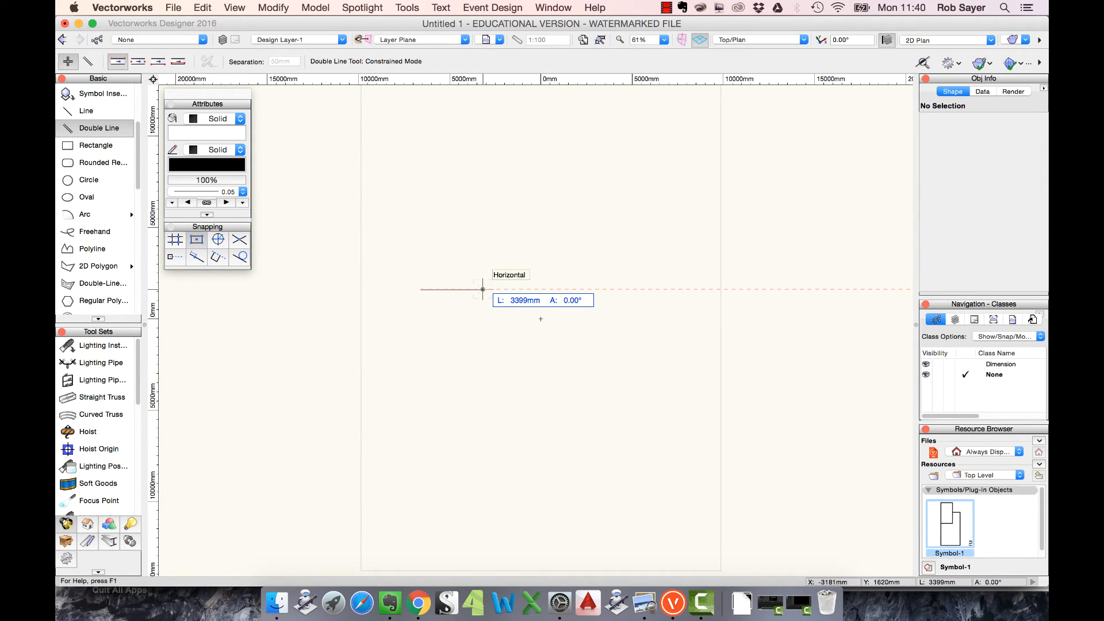
pyautogui.press('Tab')
pyautogui.write('6m')
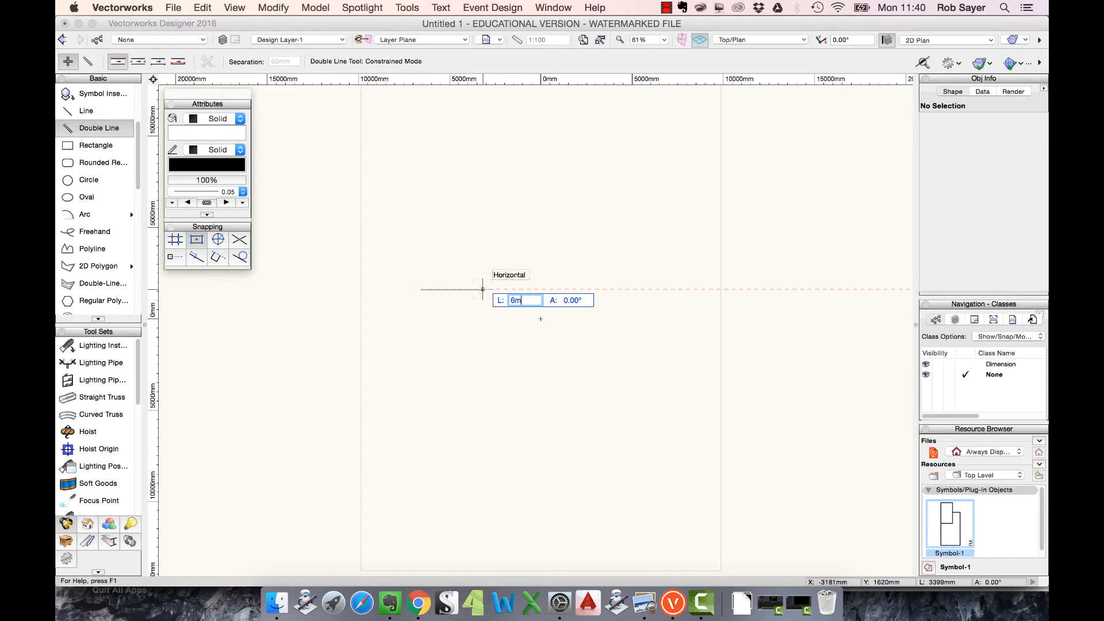
pyautogui.press('Return')
pyautogui.click(530, 290)
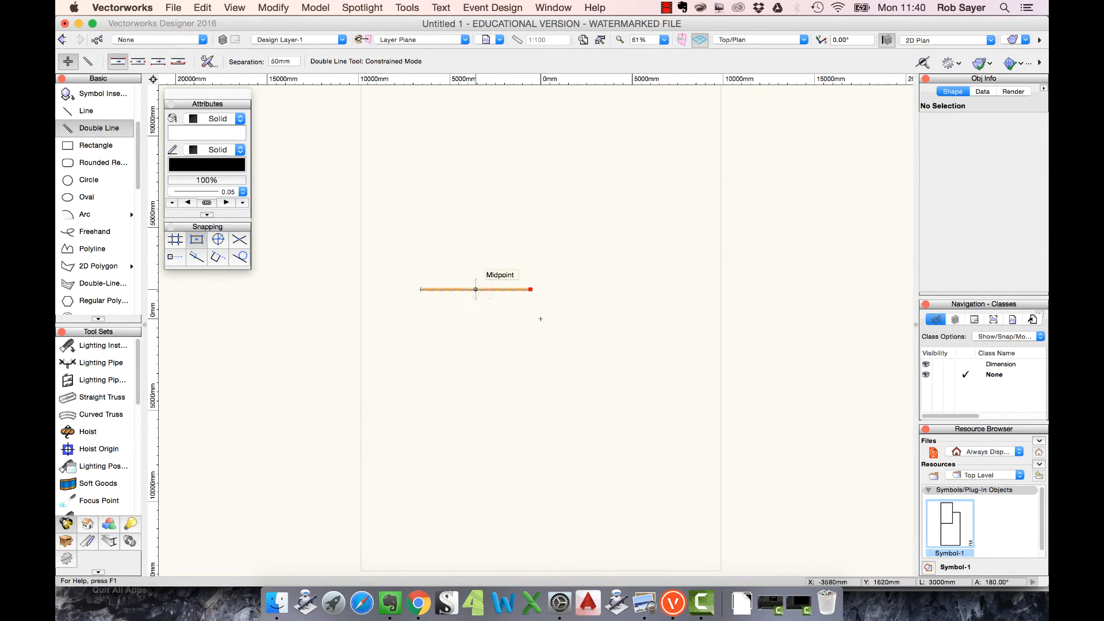
pyautogui.scroll(5, 492, 295)
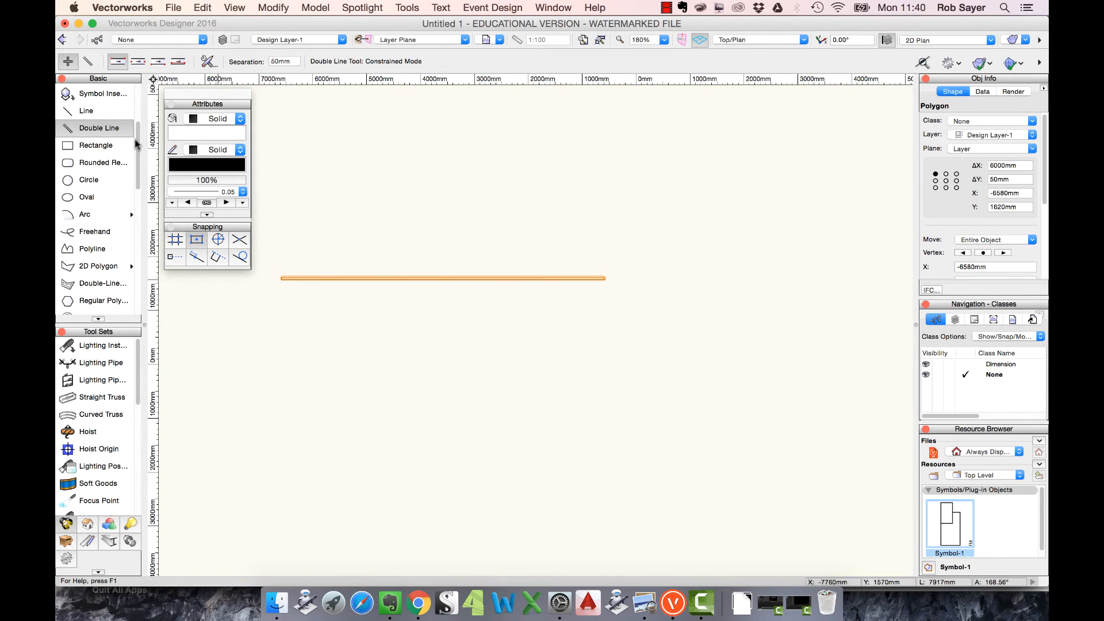
pyautogui.moveTo(138, 143); pyautogui.dragTo(145, 176)
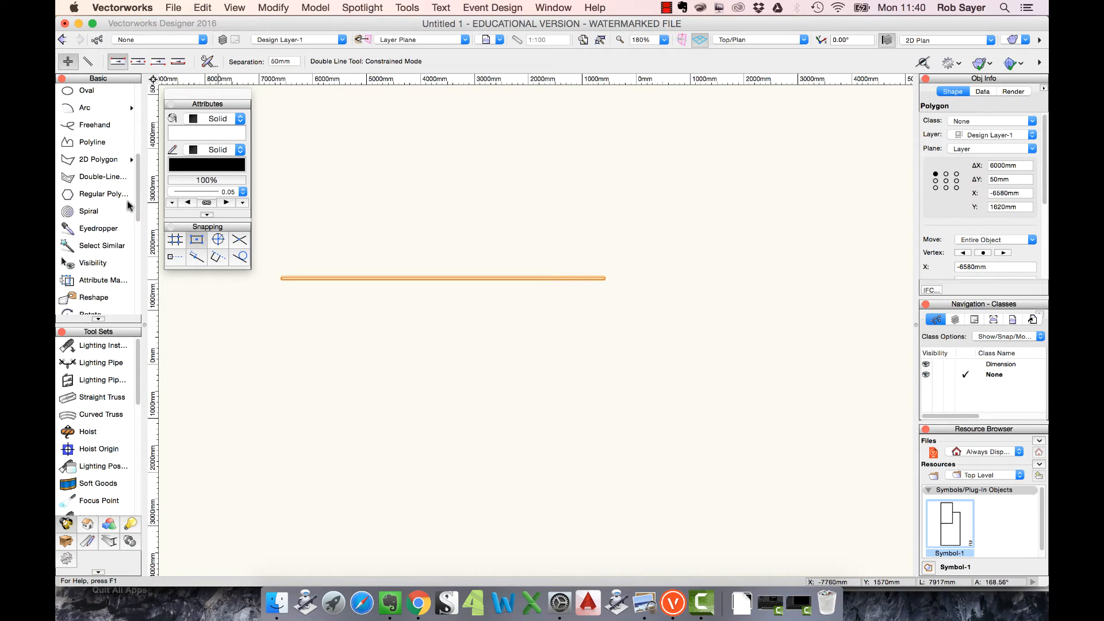
pyautogui.click(73, 197)
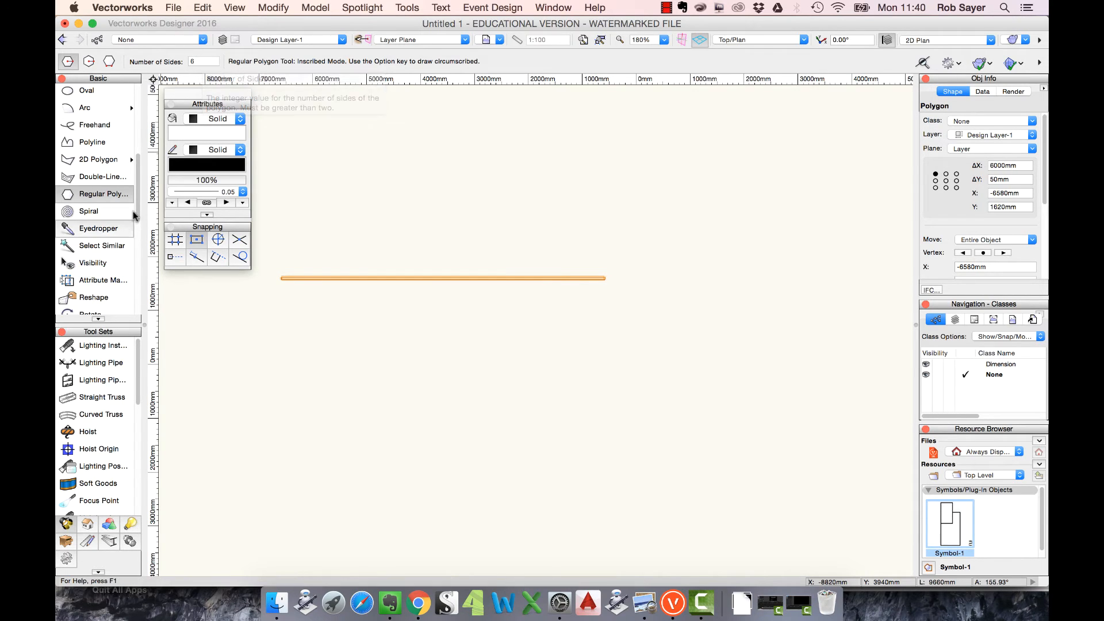
pyautogui.scroll(3, 138, 185)
pyautogui.scroll(1, 138, 184)
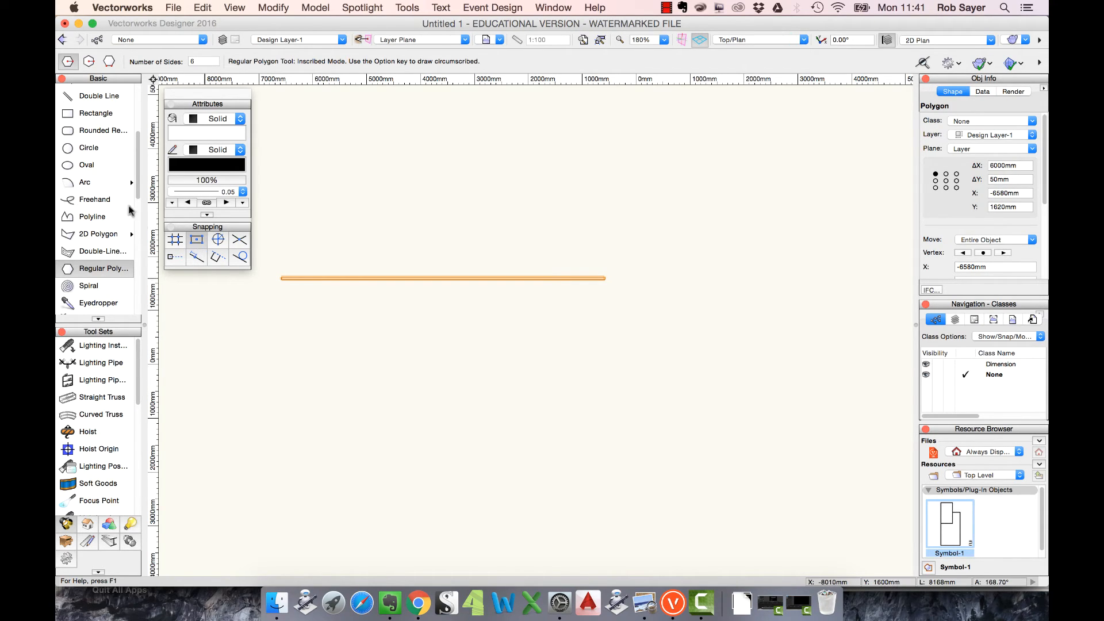
# - Draw a center-to-corner rectangle below the double line with ΔX 1000 mm and ΔY 2000 mm, and duplicate it
pyautogui.click(94, 113)
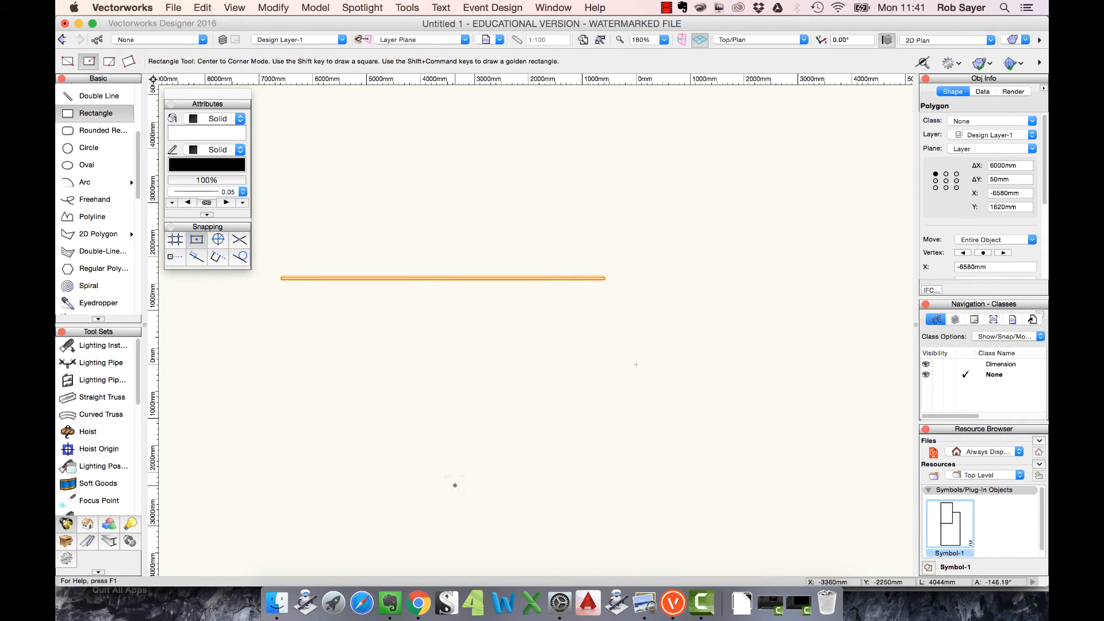
pyautogui.click(450, 491)
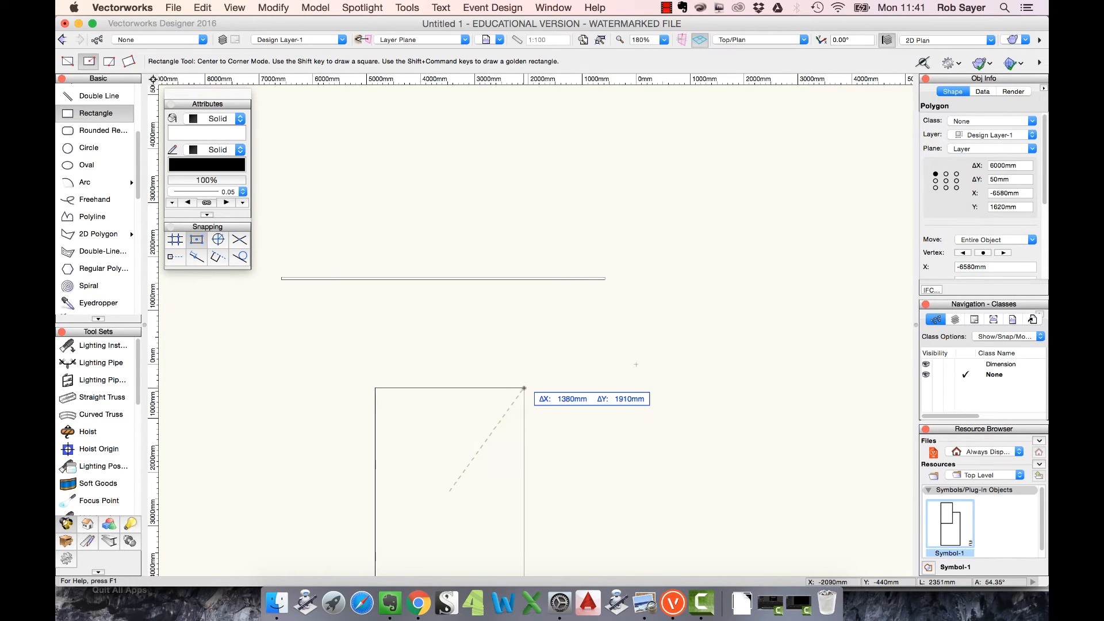
pyautogui.write('1000')
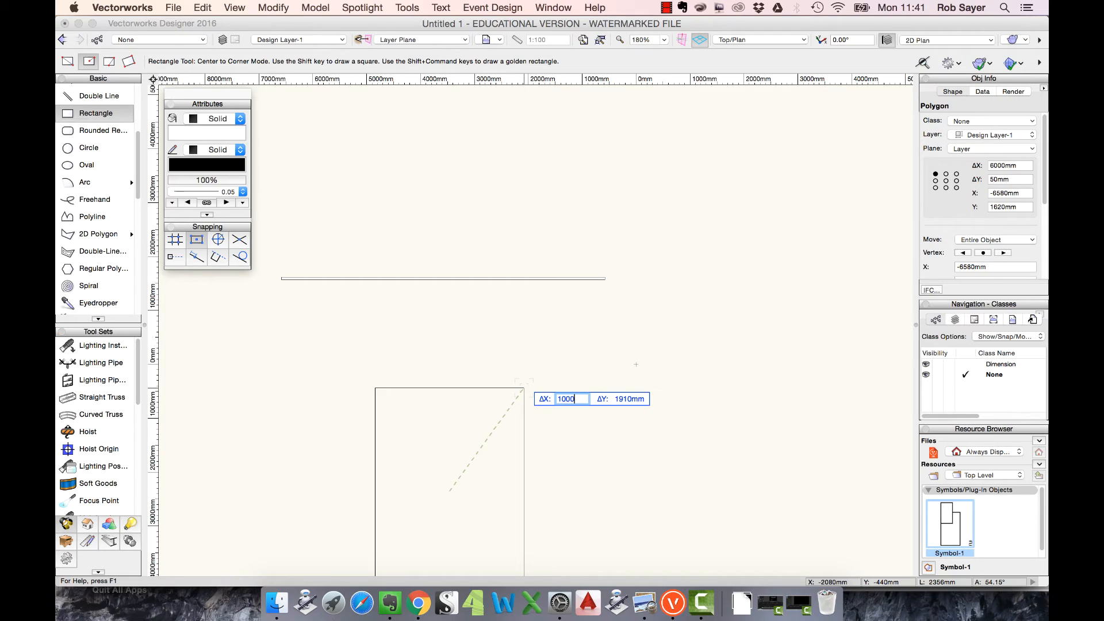
pyautogui.write('m')
pyautogui.press('Tab')
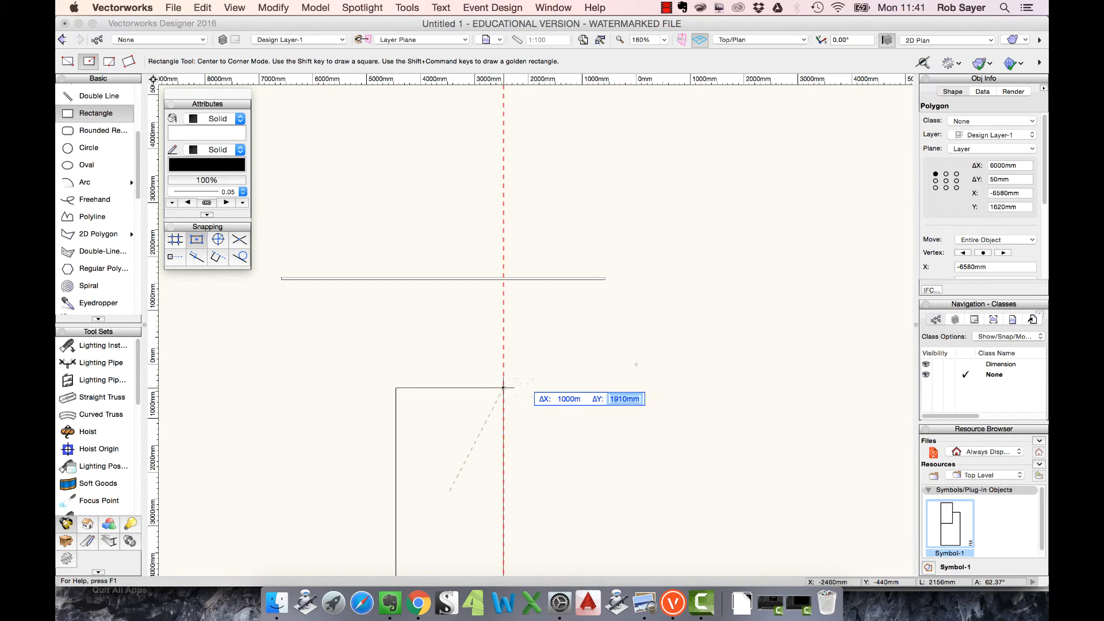
pyautogui.write('2000')
pyautogui.press('Tab')
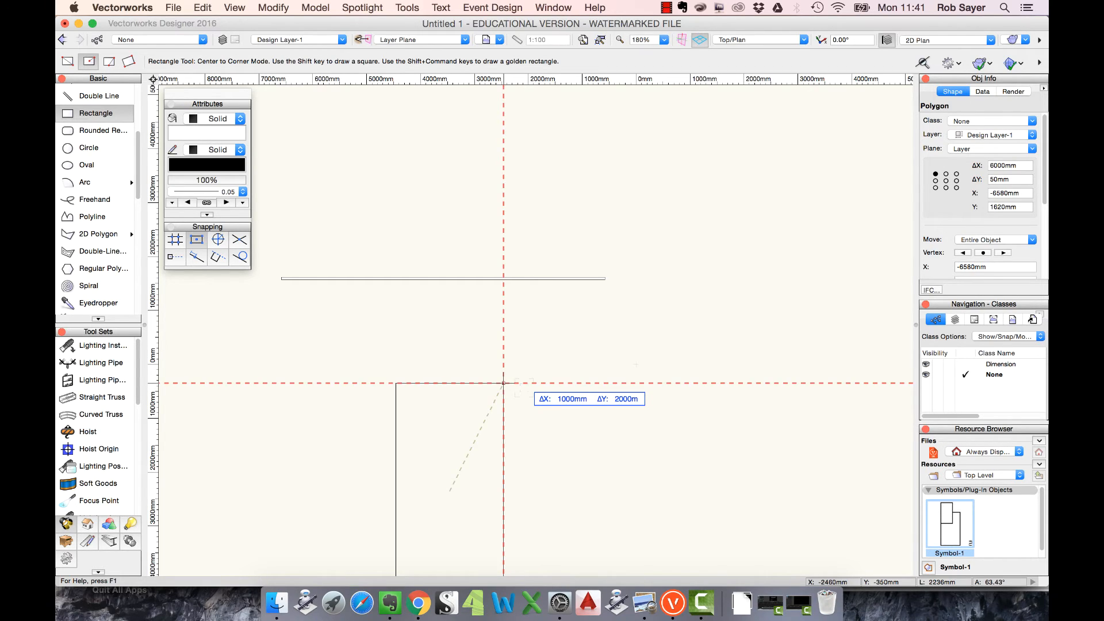
pyautogui.click(525, 388)
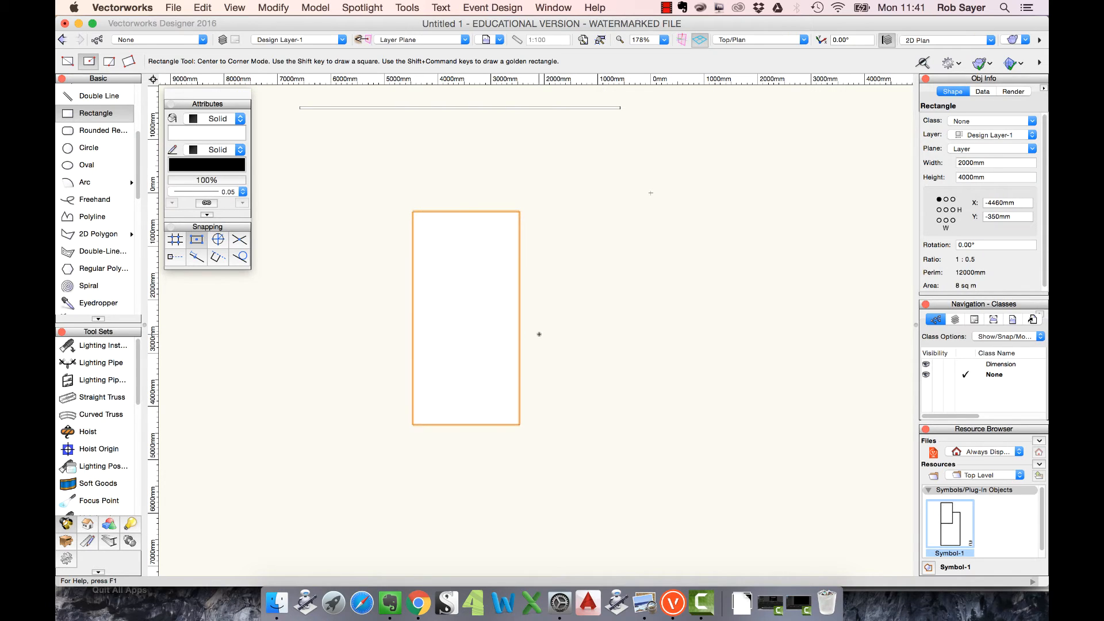
pyautogui.press('super+d')
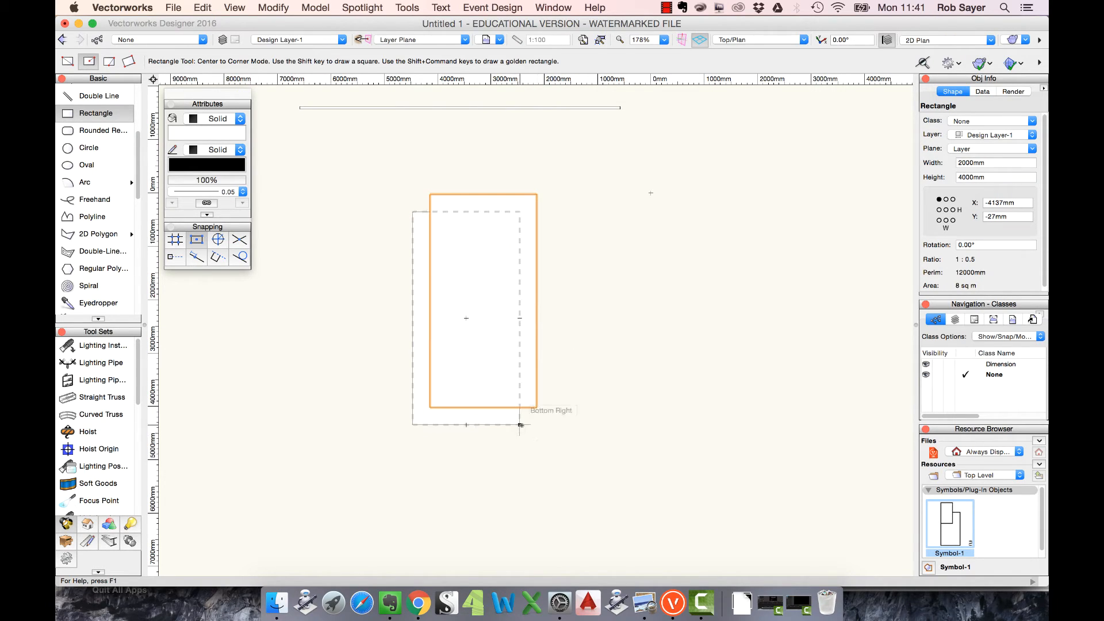
# - Move the duplicate rectangle to the right so it stands clear of the original, and deselect it
pyautogui.press('x')
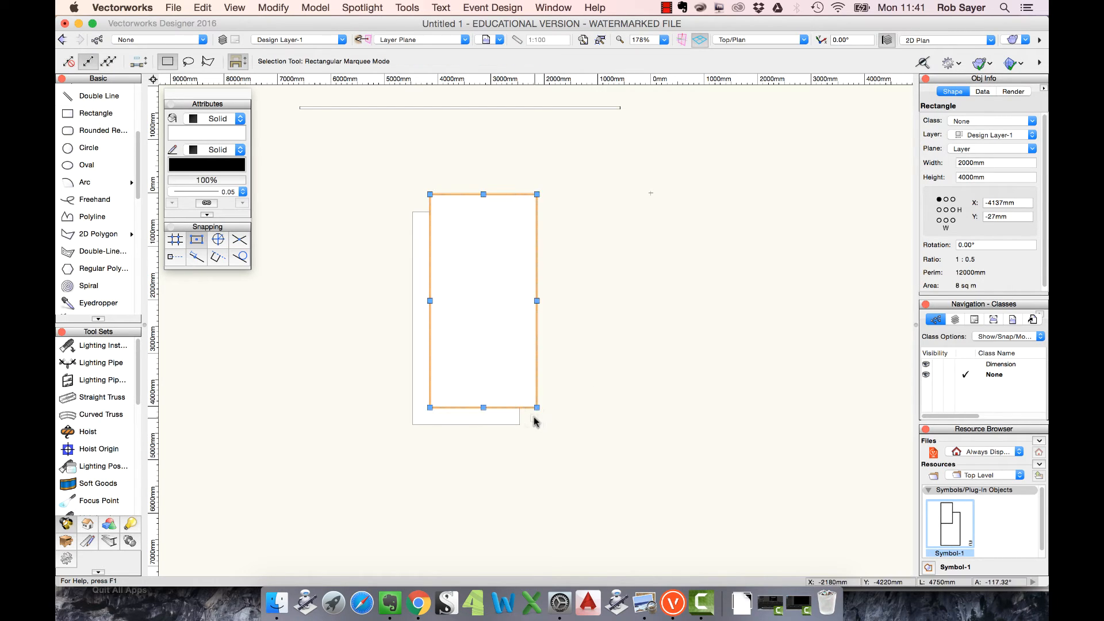
pyautogui.moveTo(537, 403); pyautogui.dragTo(772, 417)
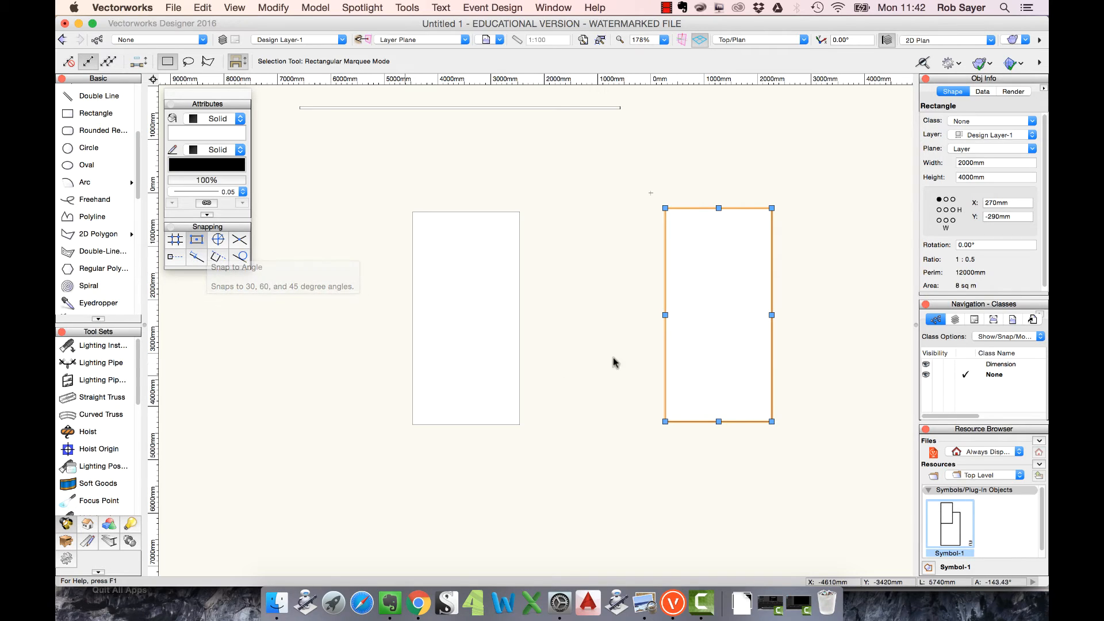
pyautogui.click(585, 335)
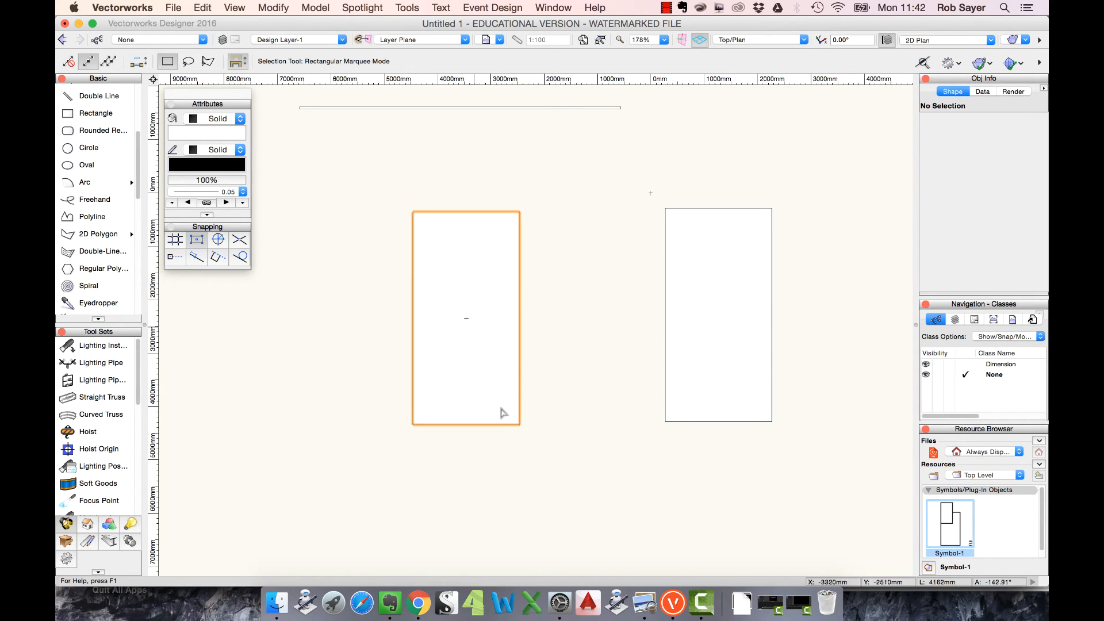
# - With interactive scaling disabled, snap the duplicate rectangle's lower-left corner and finally its centre onto the original rectangle's lower-right corner
pyautogui.click(681, 423)
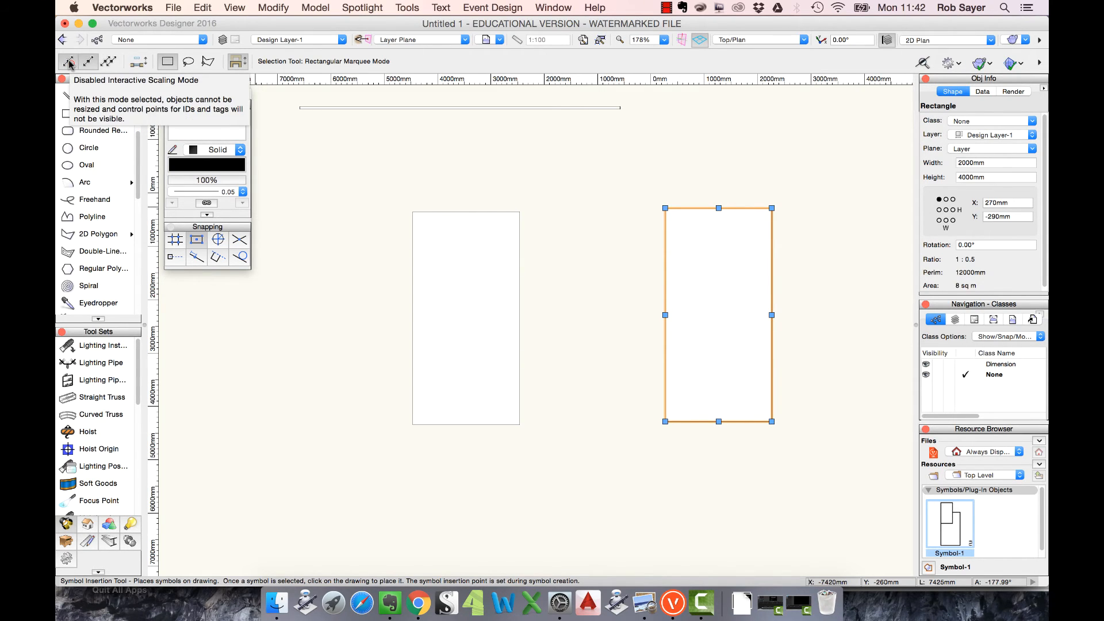
pyautogui.click(87, 61)
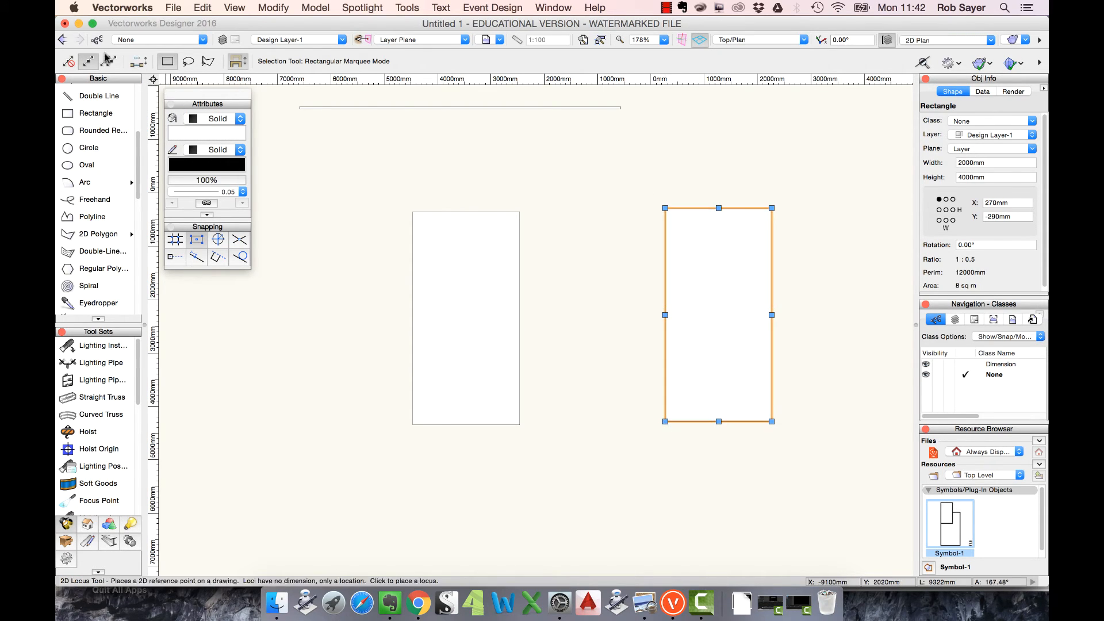
pyautogui.click(68, 61)
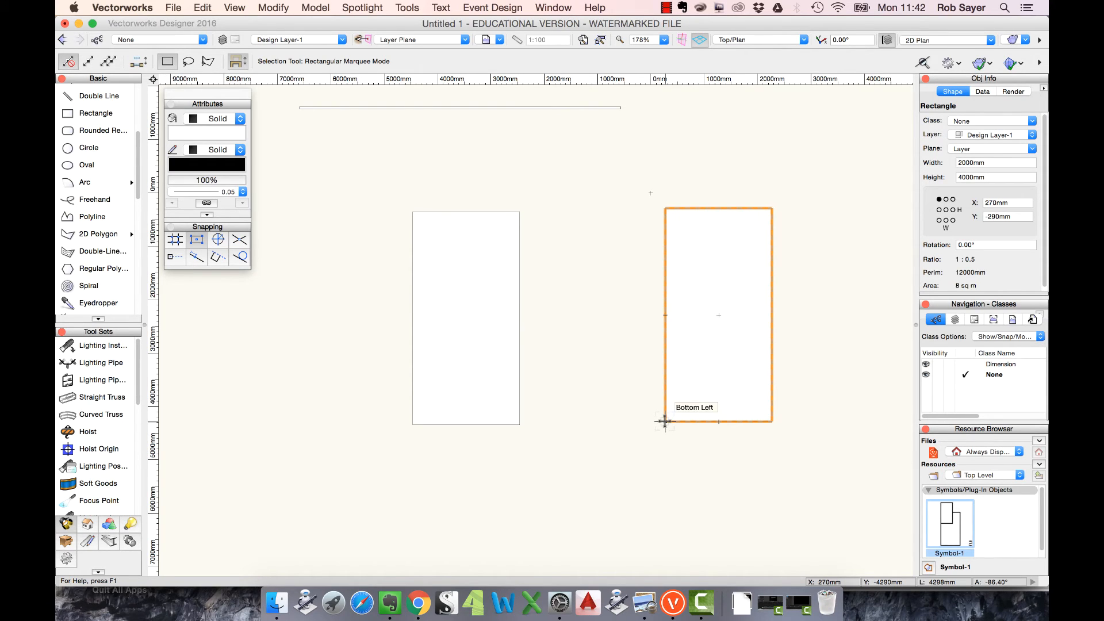
pyautogui.moveTo(665, 422); pyautogui.dragTo(519, 425)
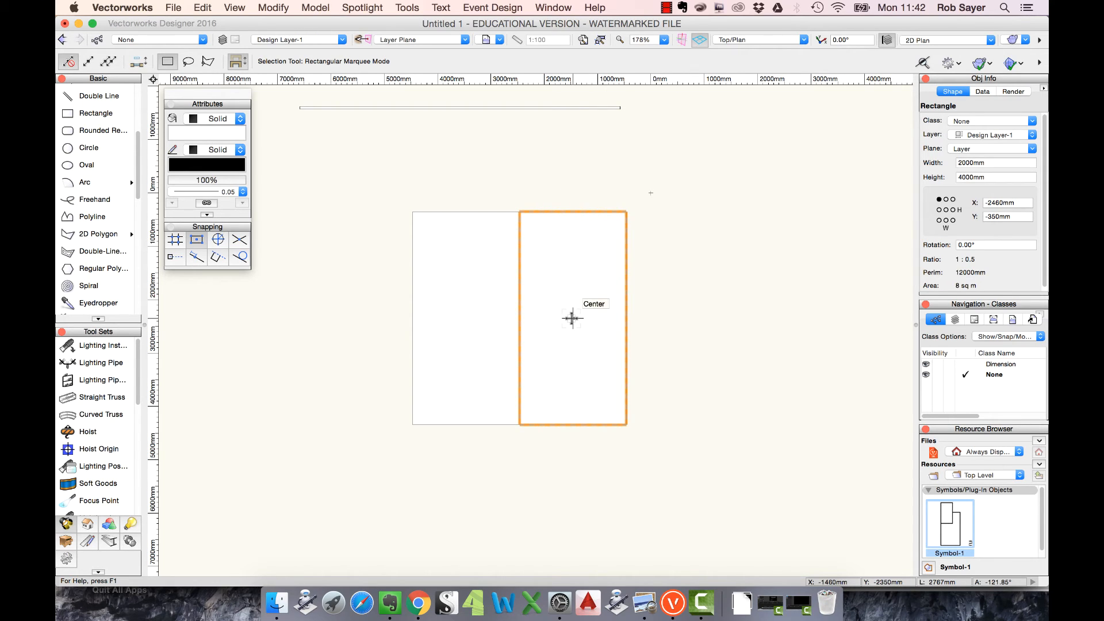
pyautogui.moveTo(572, 318); pyautogui.dragTo(518, 424)
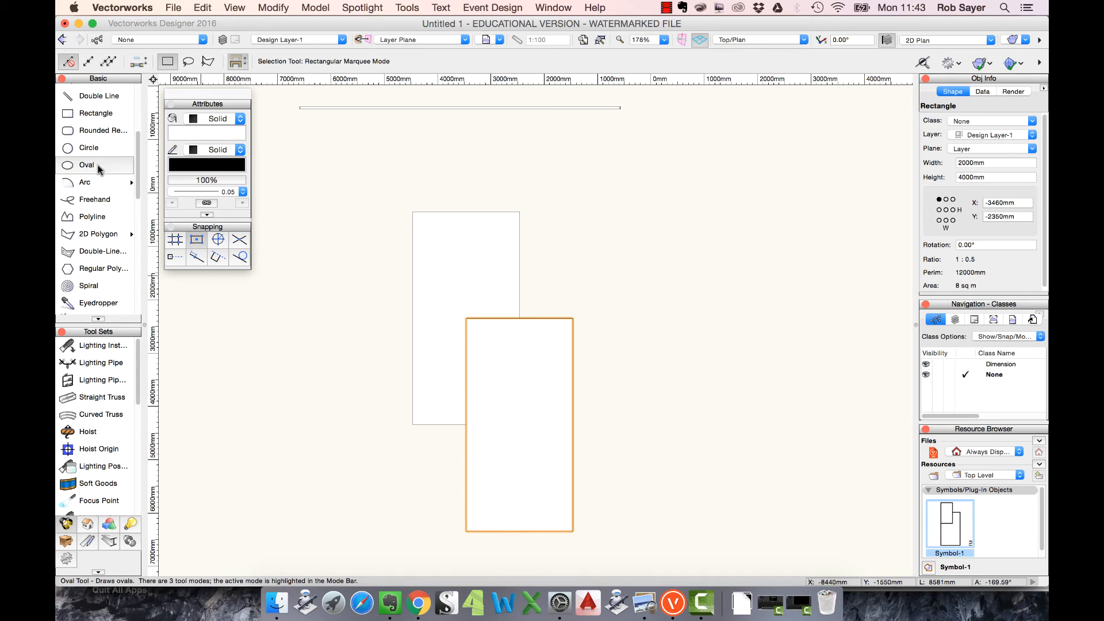
# - Draw a circle by radius, about 647 mm, centred on the upper-right corner of the lower rectangle
pyautogui.click(86, 147)
pyautogui.click(68, 61)
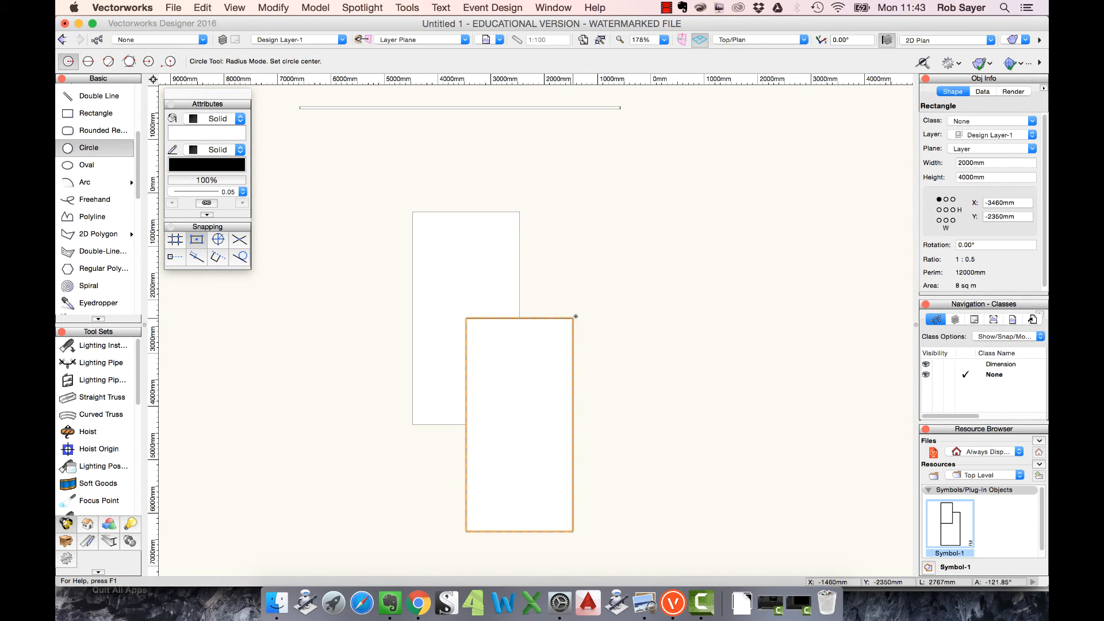
pyautogui.click(573, 317)
pyautogui.click(601, 340)
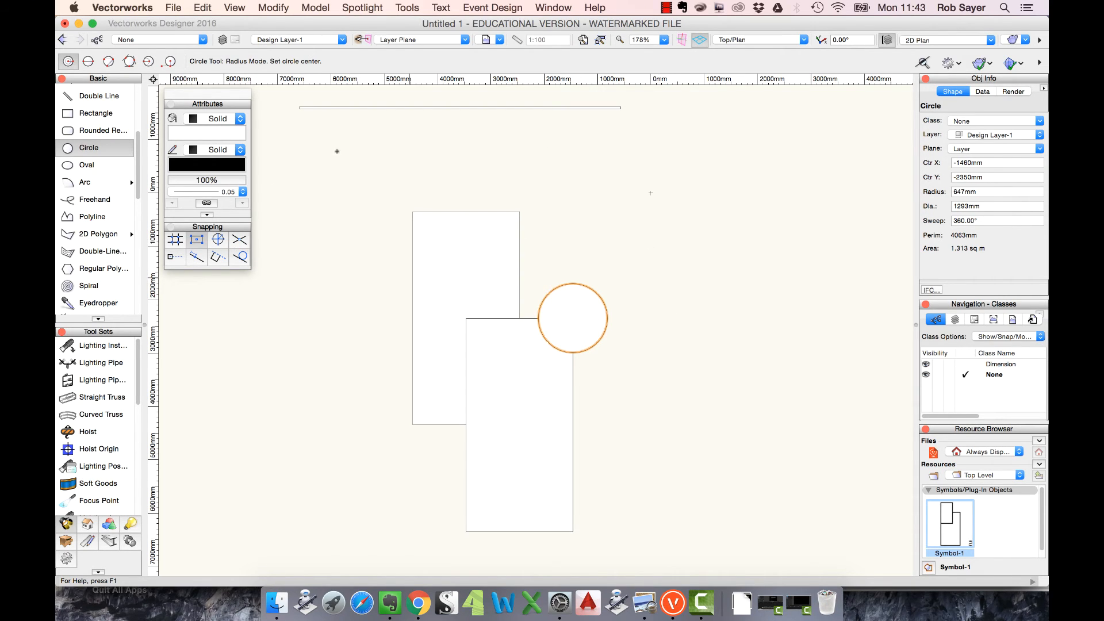
# - Try a corner-to-corner rectangle from the first rectangle's upper-right corner with Snap to Angle on, cancel it and turn the snap off
pyautogui.click(218, 240)
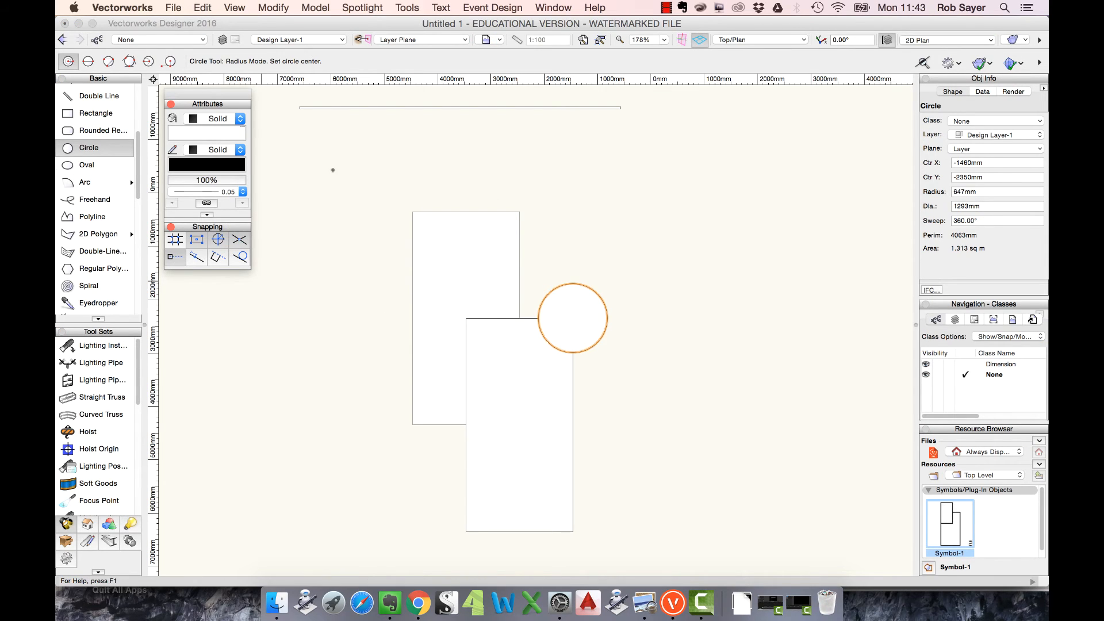
pyautogui.click(93, 114)
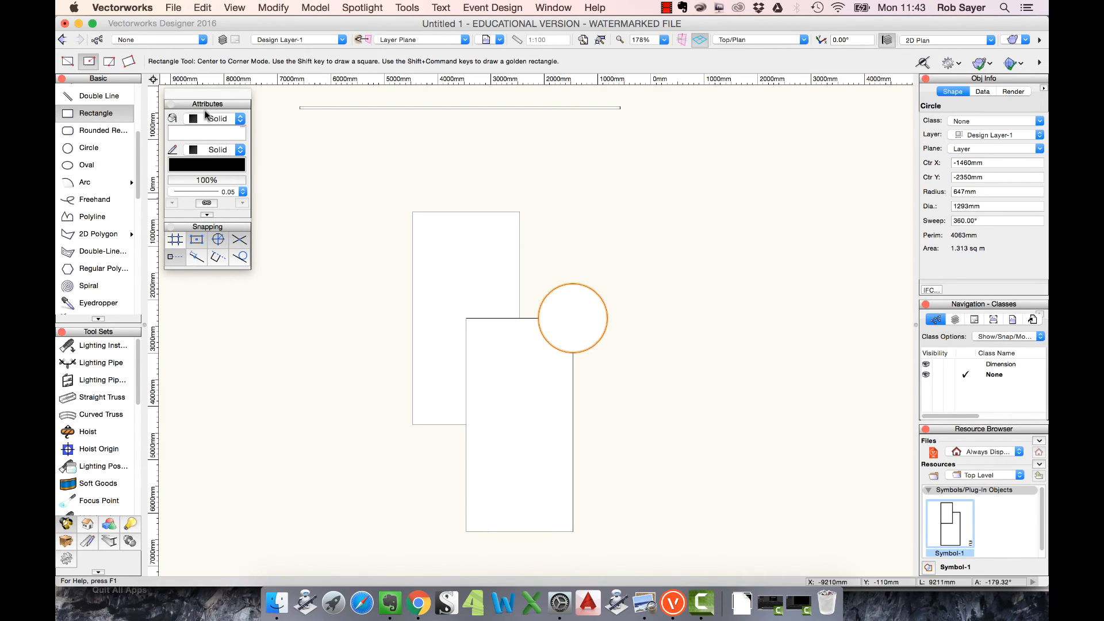
pyautogui.click(89, 61)
pyautogui.click(519, 212)
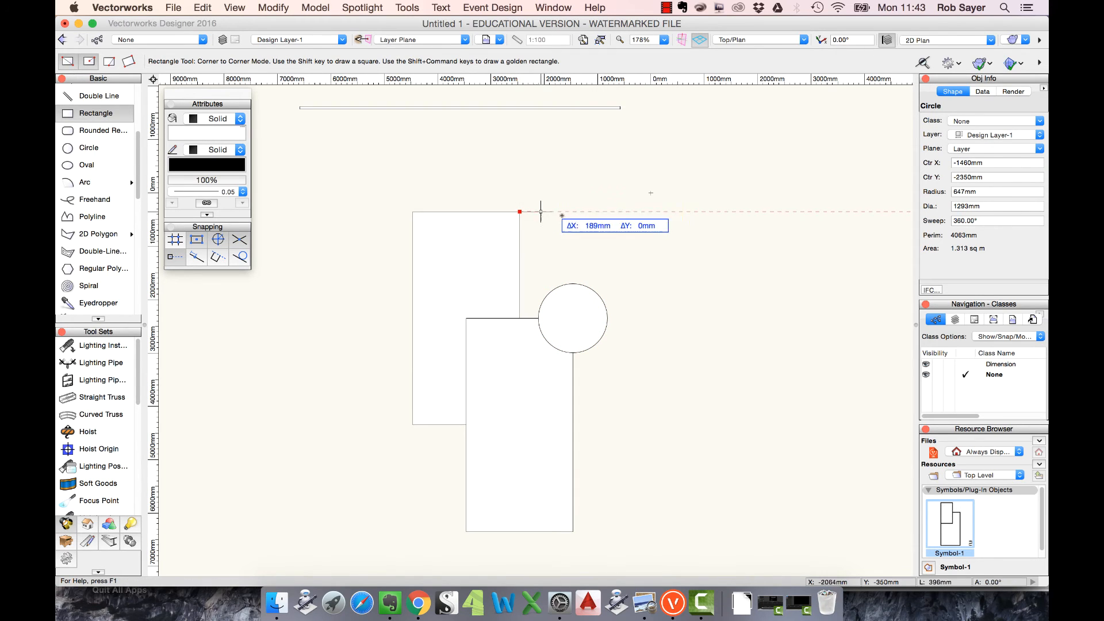
pyautogui.click(690, 194)
pyautogui.scroll(-1, 756, 232)
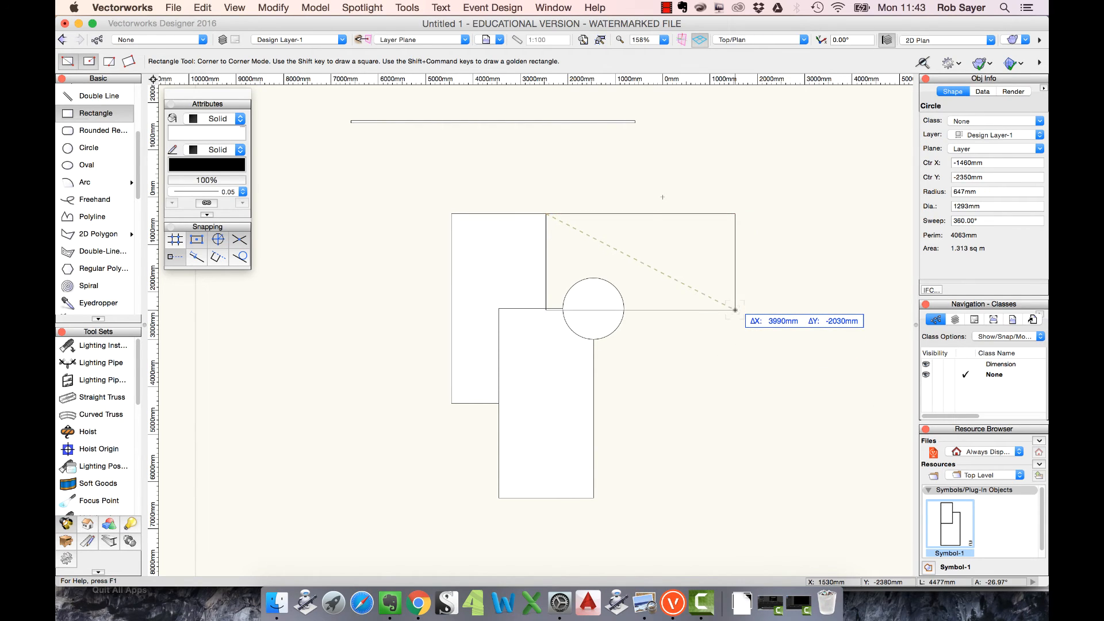
pyautogui.press('Escape')
pyautogui.click(217, 238)
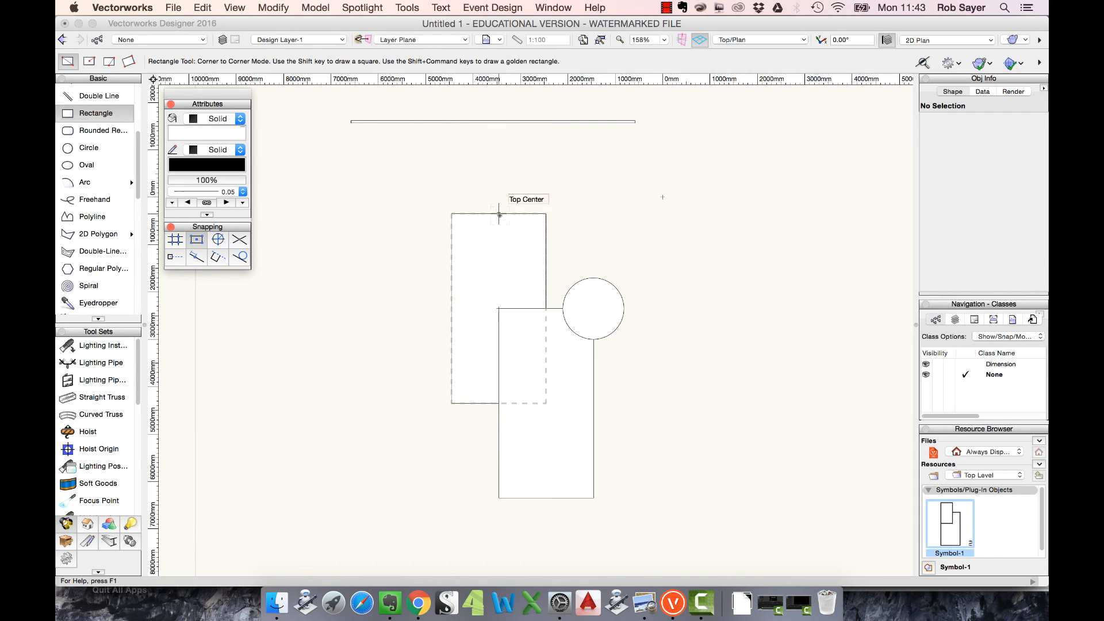
# - Select the upper-left rectangle and send it to the front of the overlapping shapes
pyautogui.moveTo(138, 146); pyautogui.dragTo(118, 93)
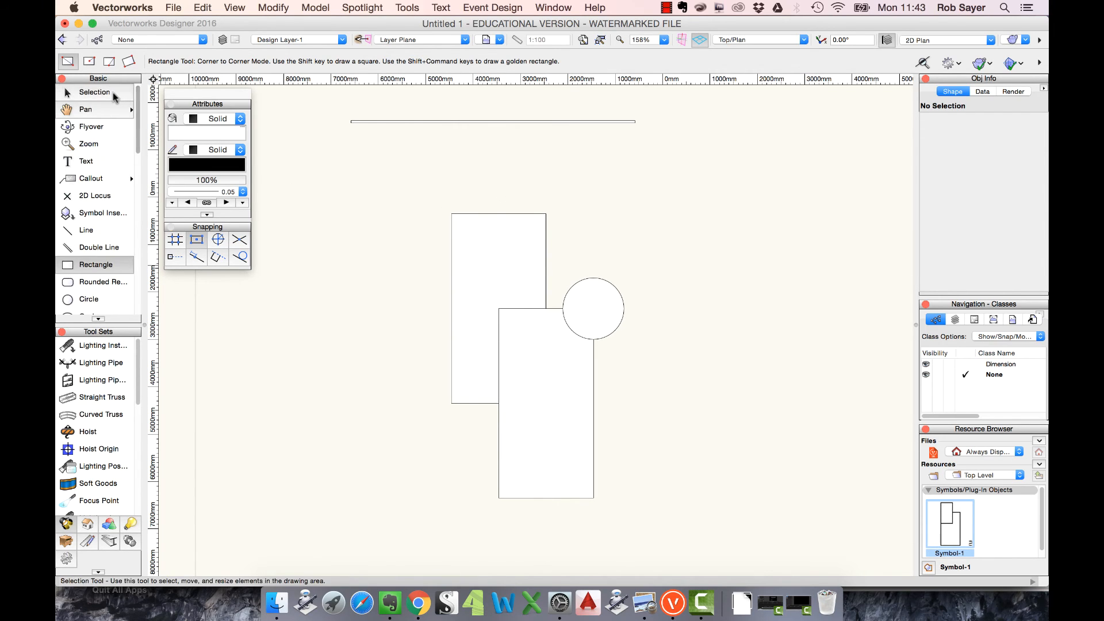
pyautogui.click(112, 92)
pyautogui.click(481, 216)
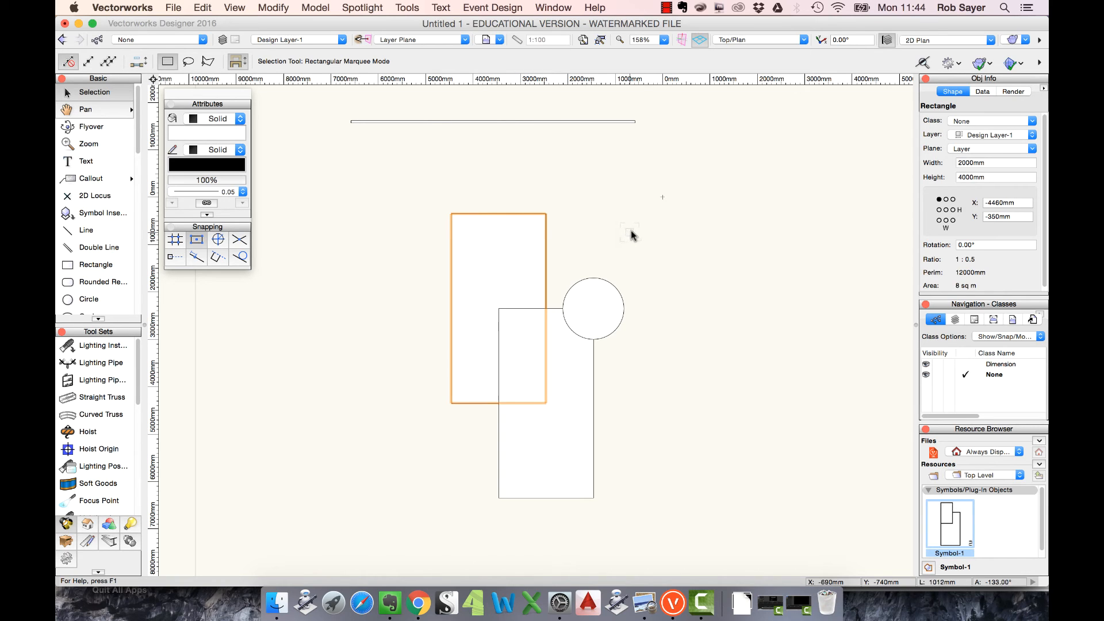
pyautogui.click(273, 7)
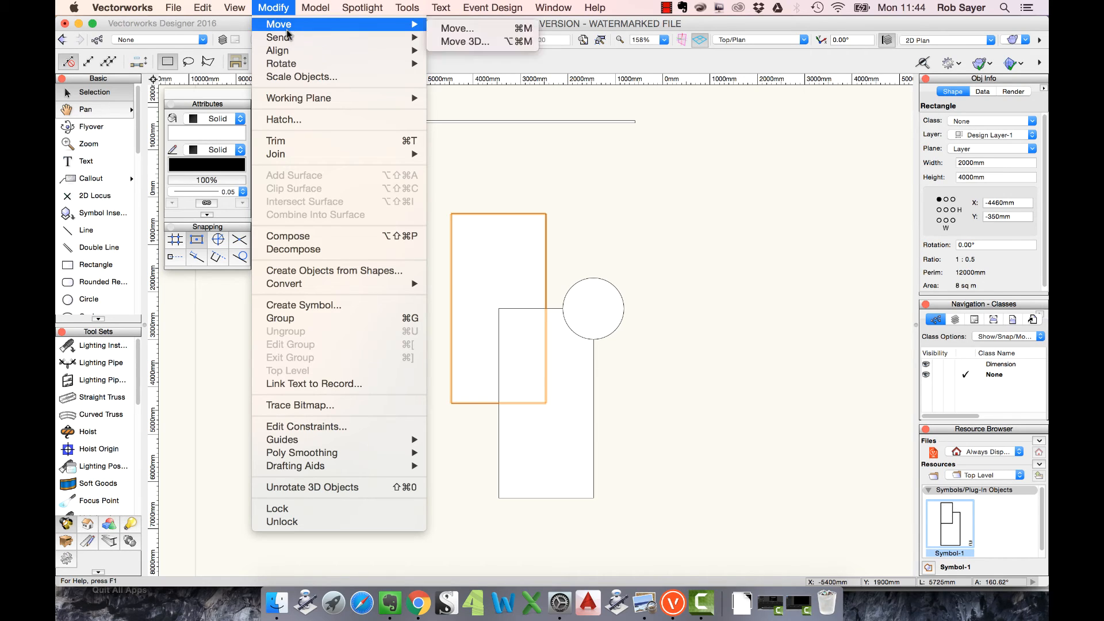
pyautogui.moveTo(289, 38)
pyautogui.click(498, 37)
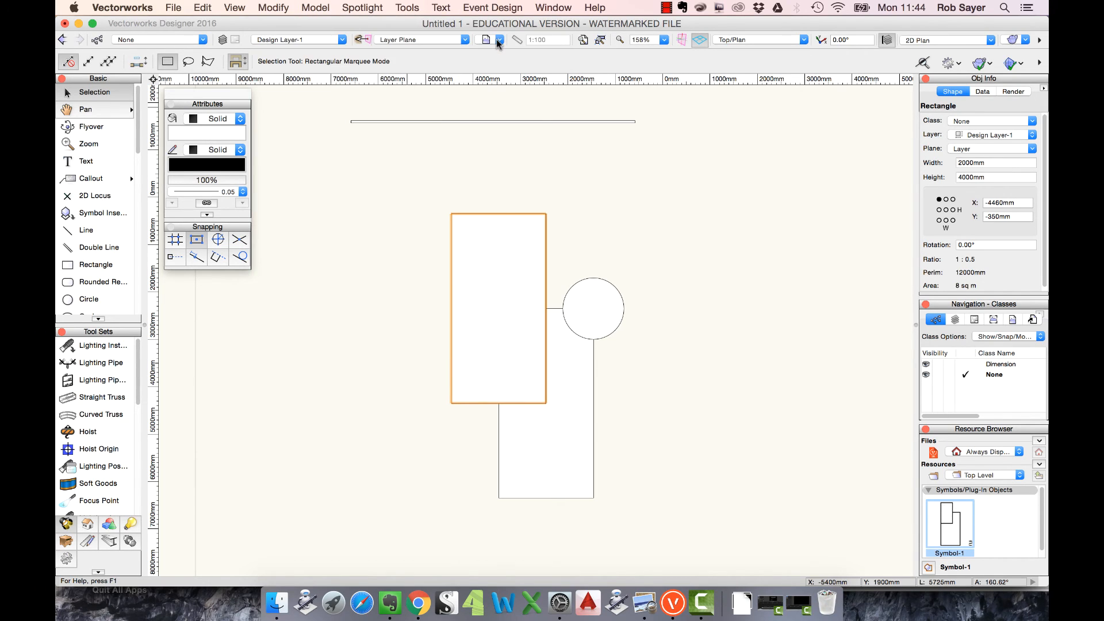
pyautogui.click(800, 355)
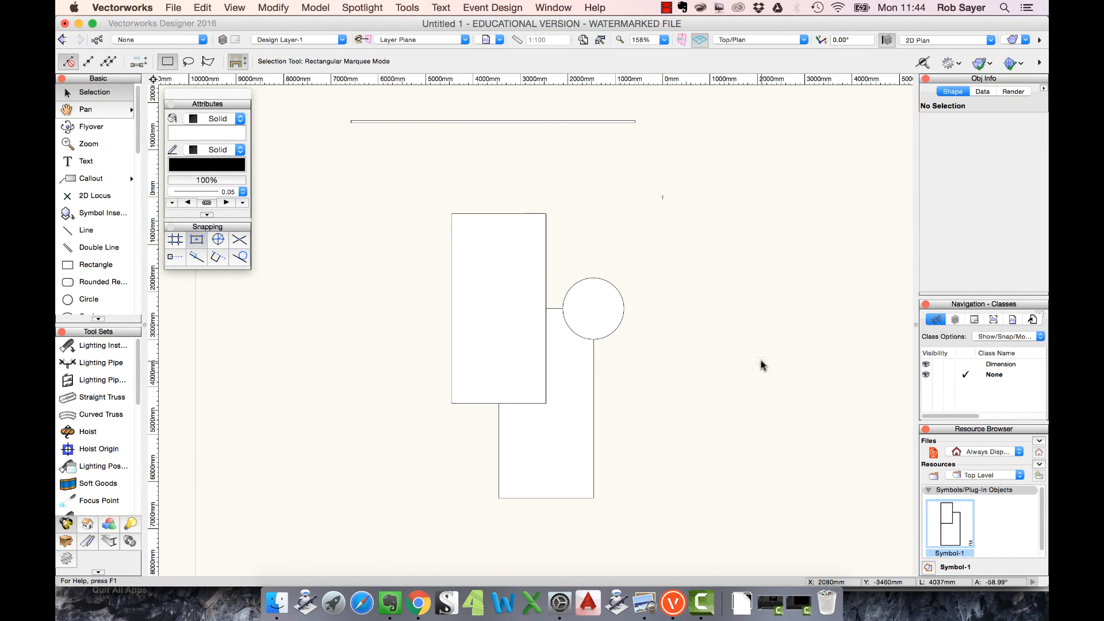
# - Send the circle backward so that it lies behind the lower rectangle
pyautogui.click(540, 338)
pyautogui.click(574, 408)
pyautogui.click(703, 420)
pyautogui.click(622, 322)
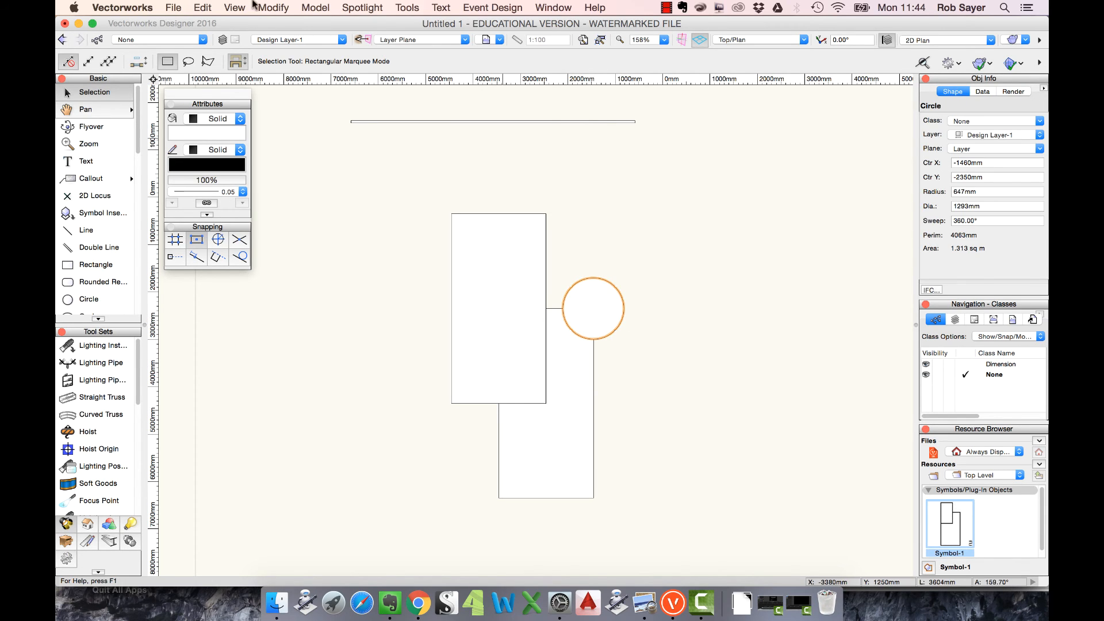
pyautogui.click(260, 7)
pyautogui.moveTo(278, 36)
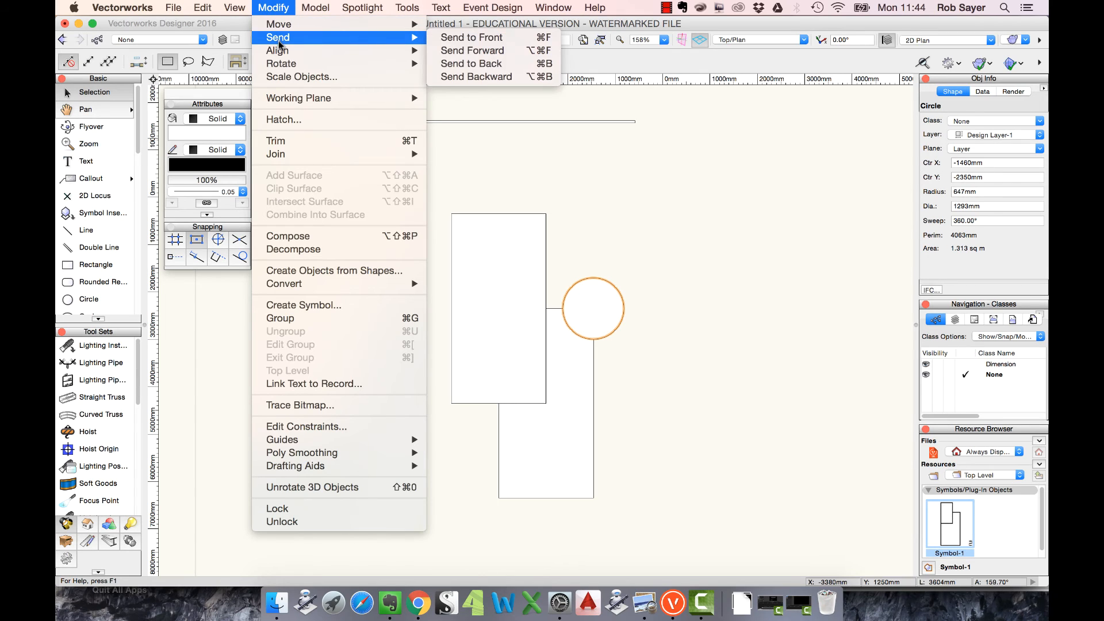
pyautogui.click(508, 77)
pyautogui.click(682, 301)
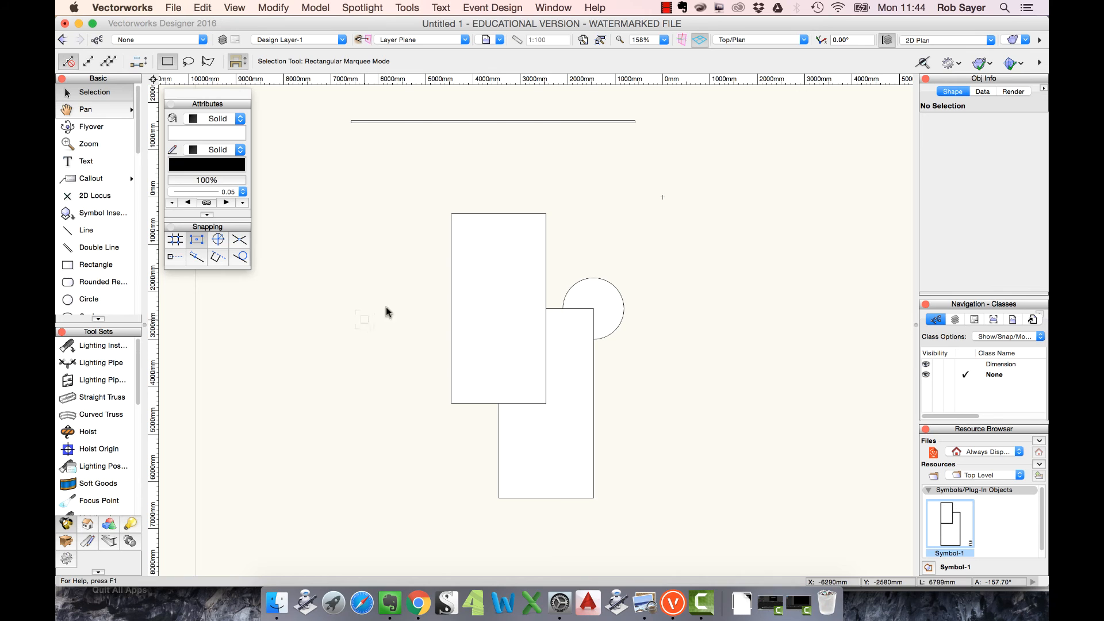
# - Delete both rectangles and the circle, and draw a vertical line crossed by a horizontal line about 4886 mm long
pyautogui.moveTo(412, 191); pyautogui.dragTo(656, 518)
pyautogui.press('Delete')
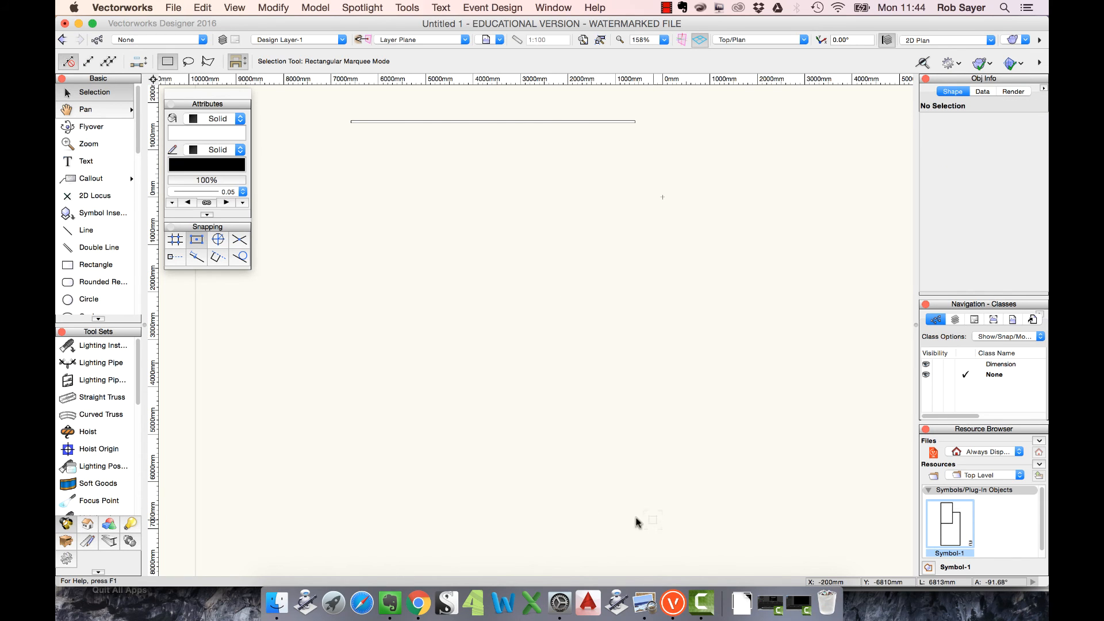
pyautogui.click(92, 229)
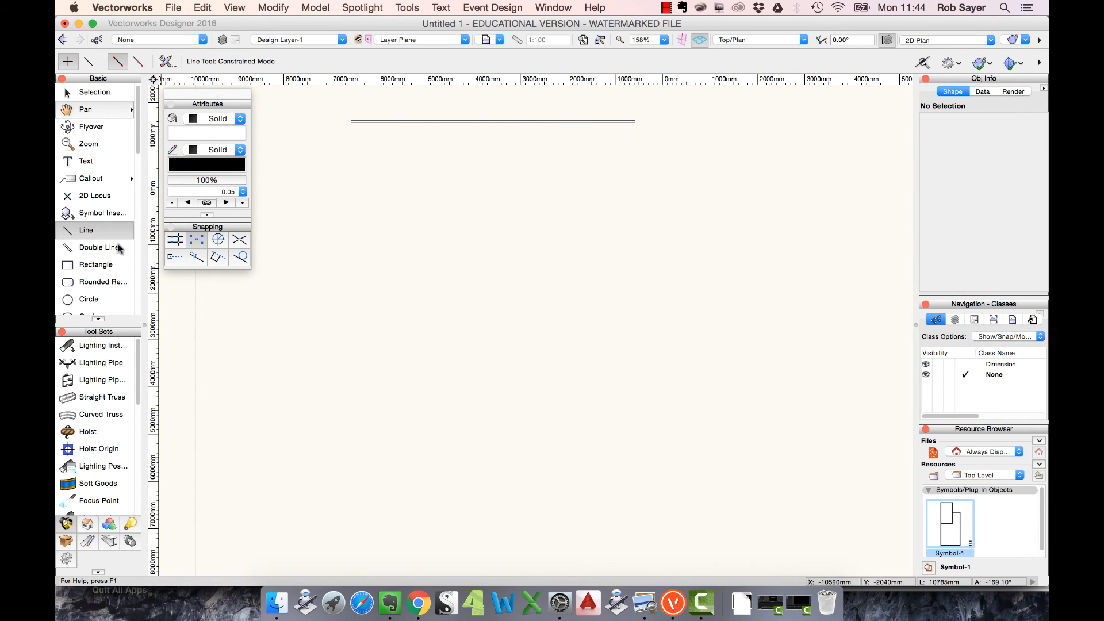
pyautogui.moveTo(355, 365)
pyautogui.mouseDown()
pyautogui.moveTo(355, 213)
pyautogui.moveTo(316, 236)
pyautogui.moveTo(548, 236)
pyautogui.mouseUp()
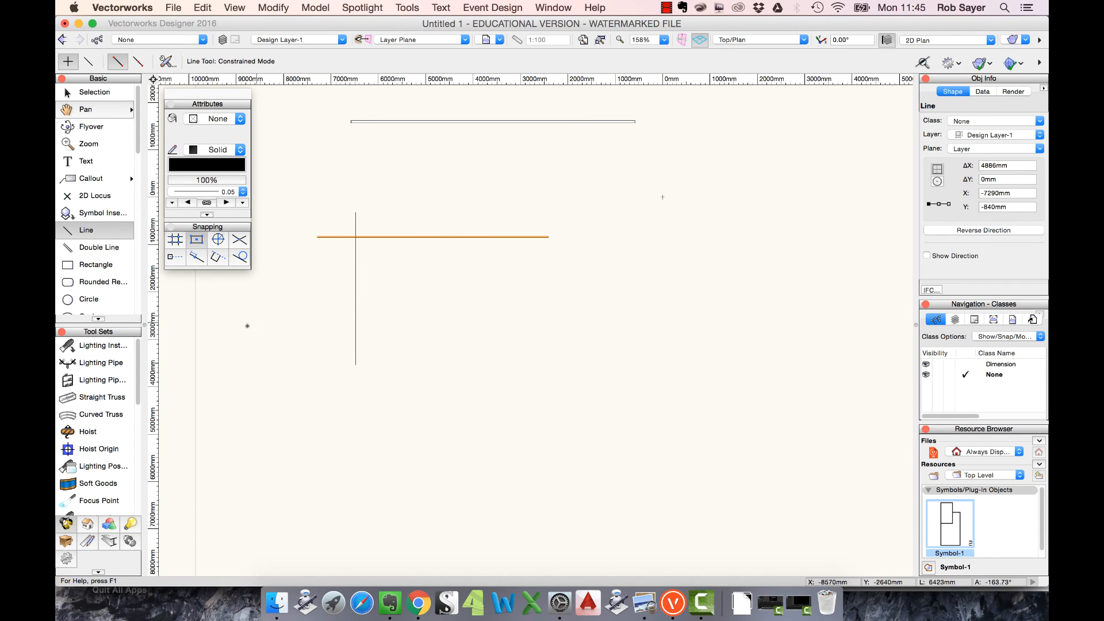
# - Trim the horizontal line to the right of the intersection and the vertical line above it, leaving a corner
pyautogui.moveTo(137, 141); pyautogui.dragTo(138, 265)
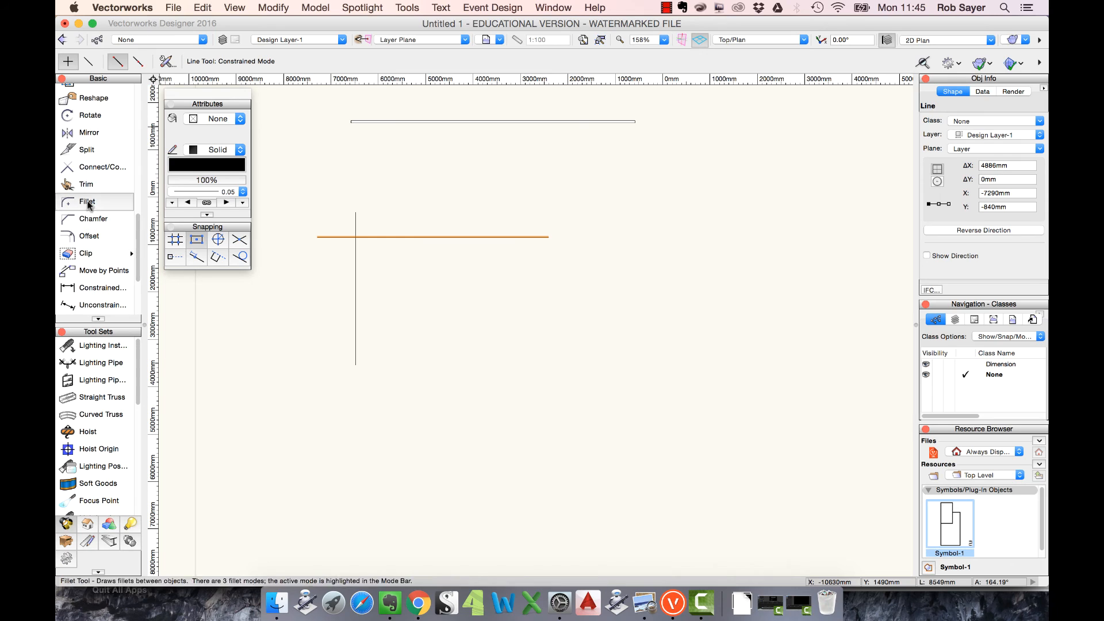
pyautogui.click(81, 184)
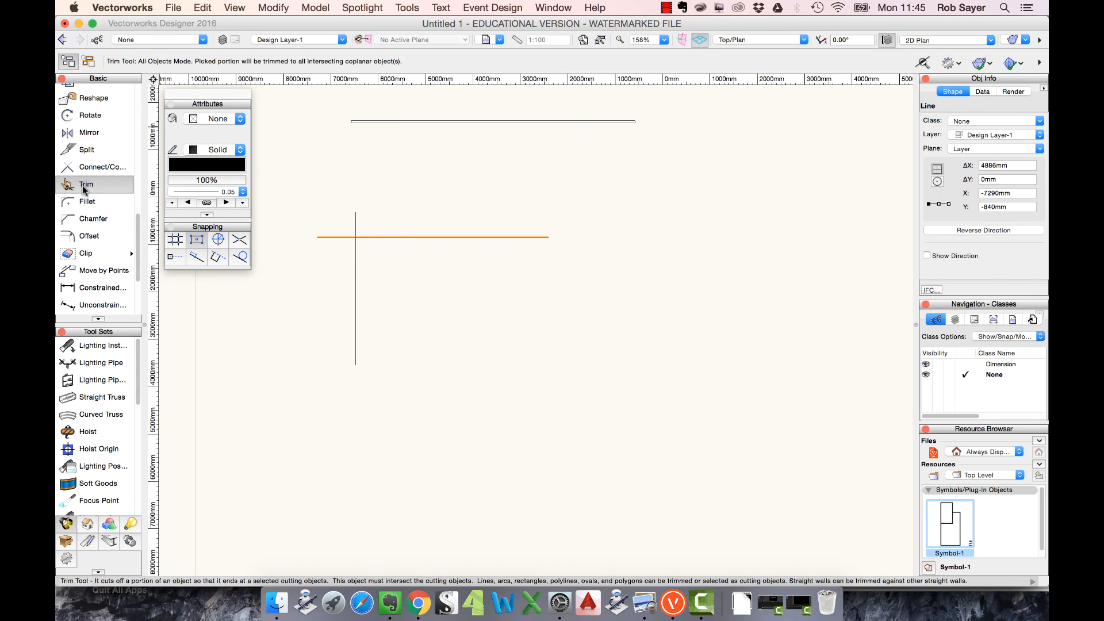
pyautogui.click(384, 236)
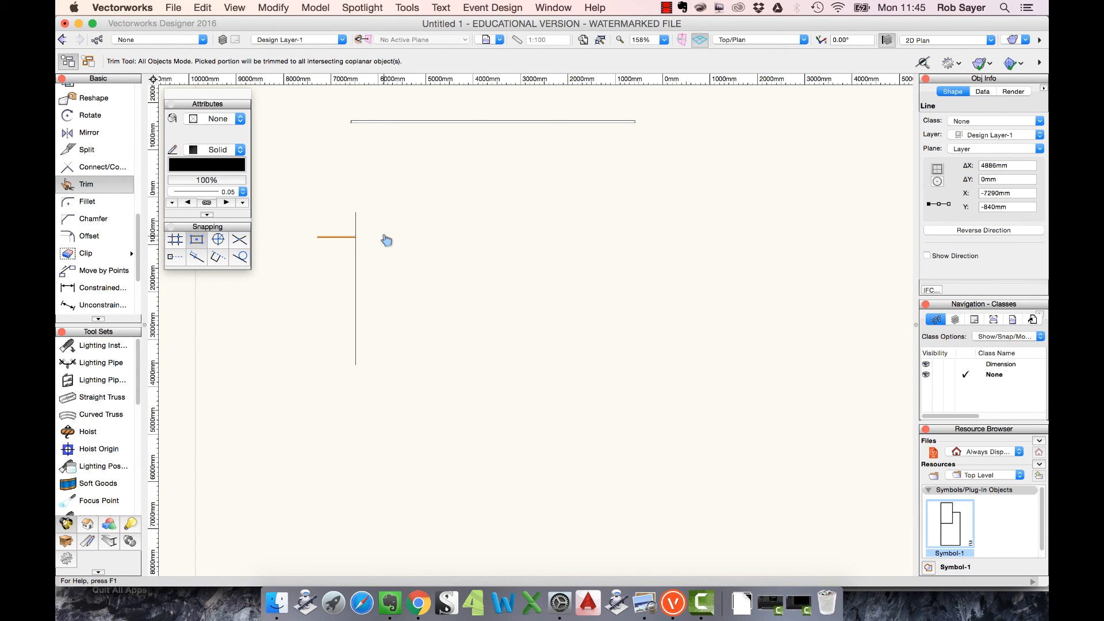
pyautogui.click(356, 227)
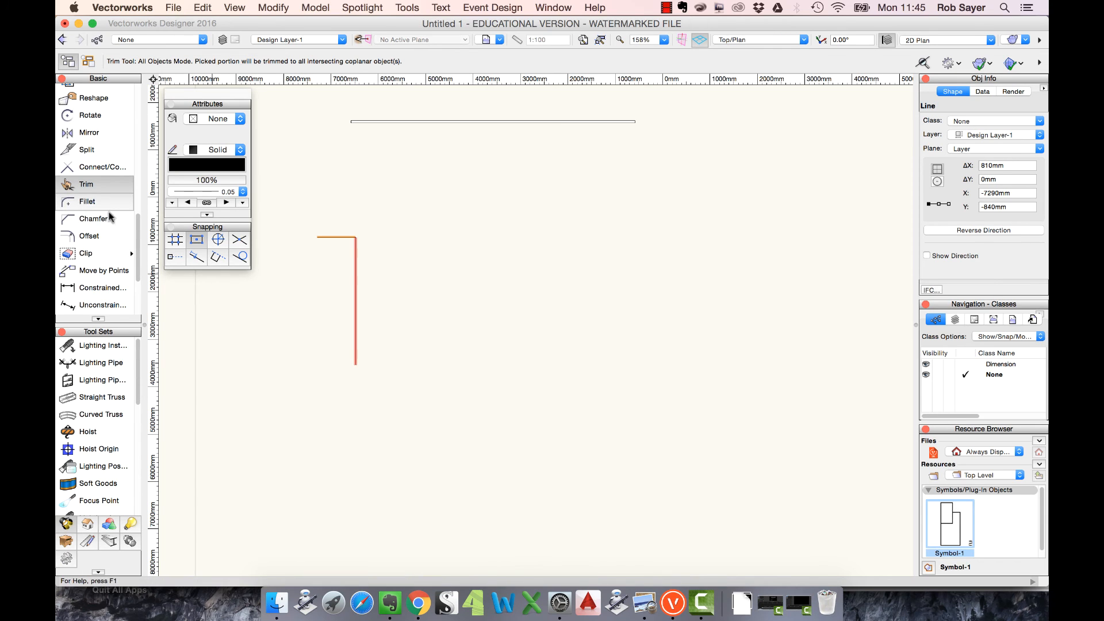
# - Chamfer the corner between the two lines in Trim mode with first and second line distances of 100 mm, and undo the chamfer
pyautogui.scroll(1, 342, 240)
pyautogui.scroll(5, 343, 246)
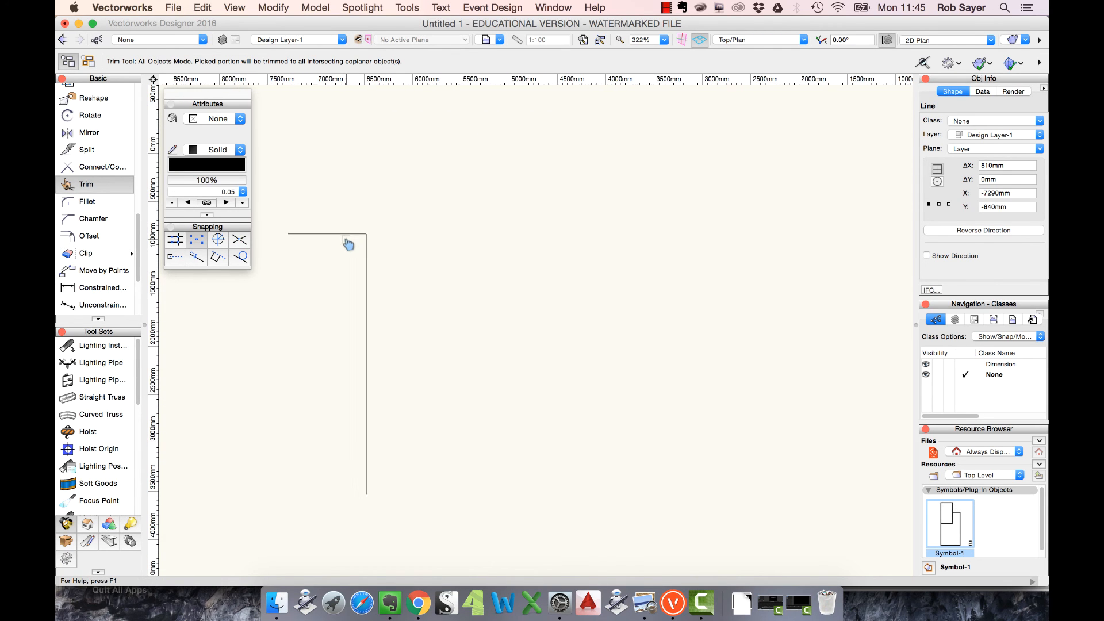
pyautogui.press('space')
pyautogui.moveTo(345, 246); pyautogui.dragTo(497, 238)
pyautogui.scroll(8, 557, 247)
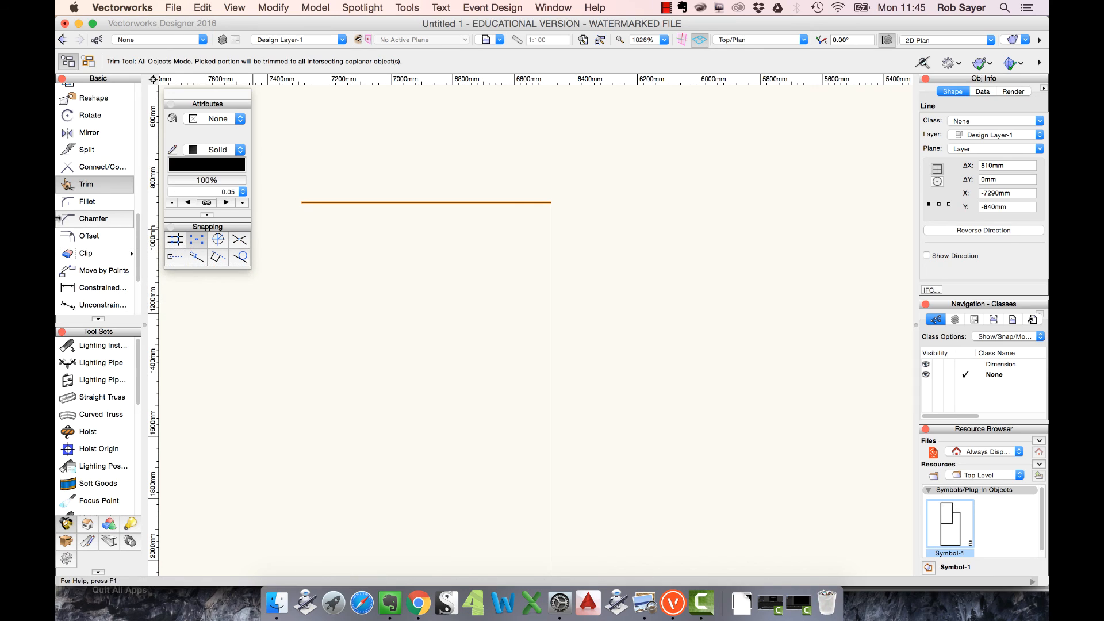
pyautogui.click(86, 218)
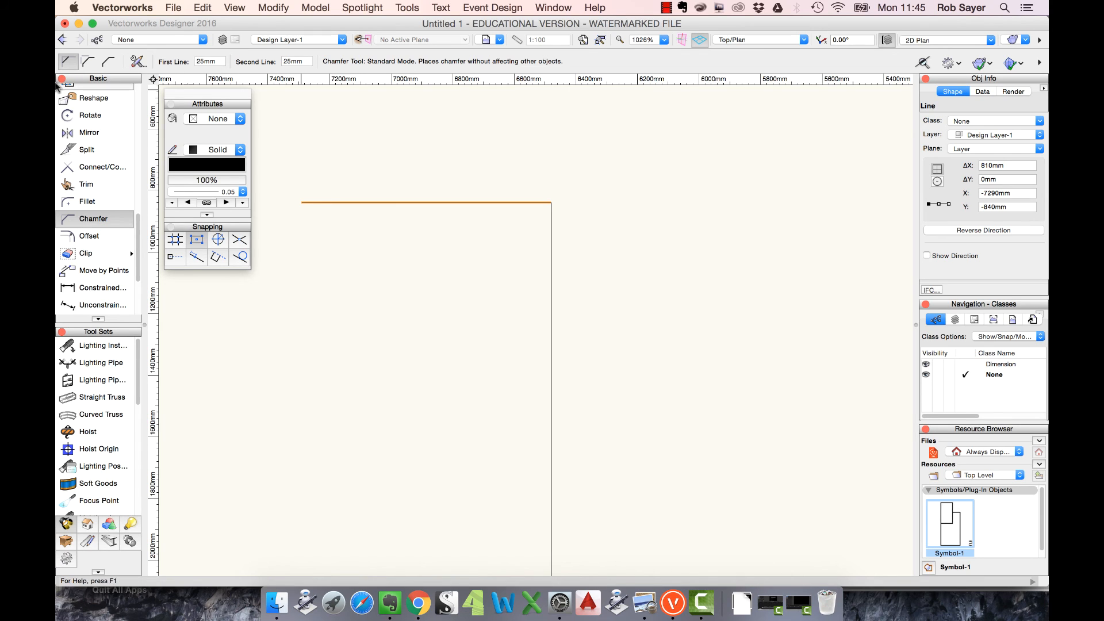
pyautogui.click(108, 61)
pyautogui.doubleClick(217, 61)
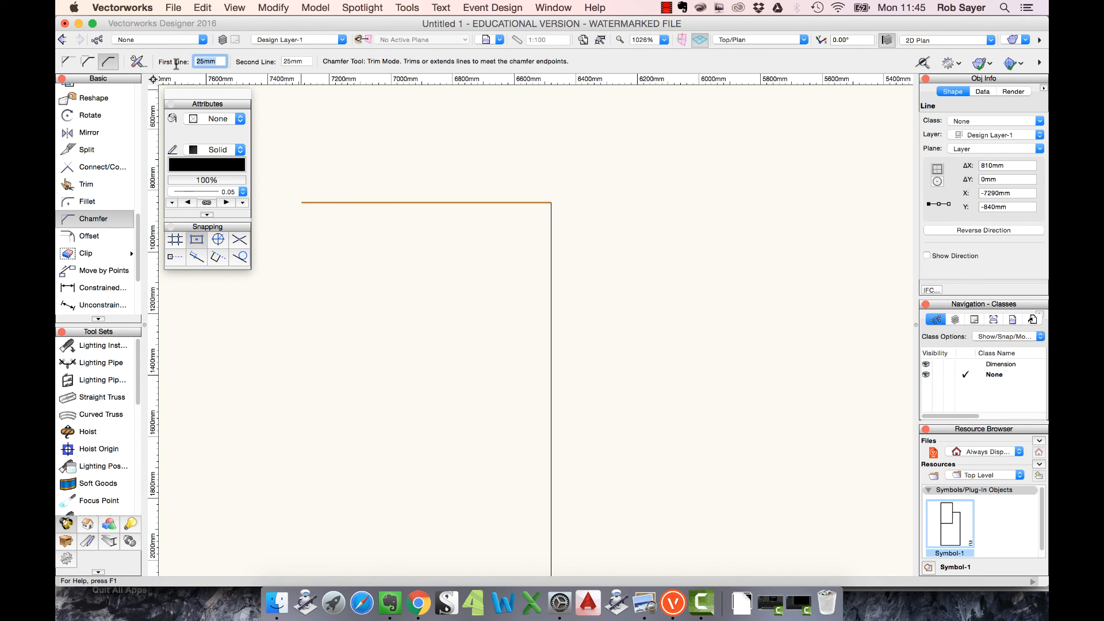
pyautogui.write('100')
pyautogui.doubleClick(300, 61)
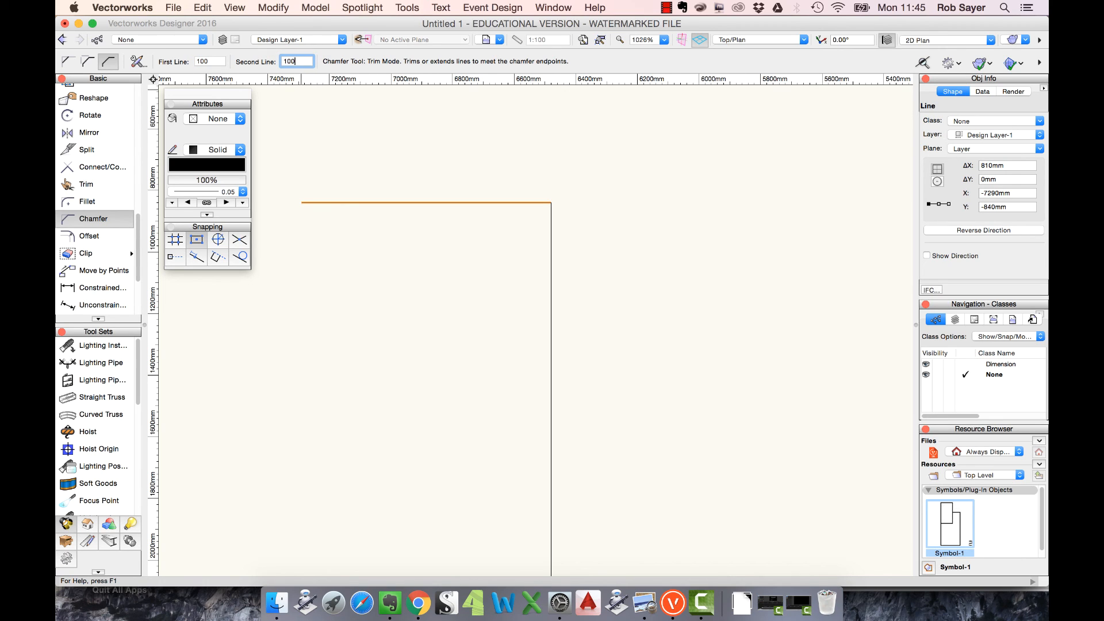
pyautogui.click(490, 200)
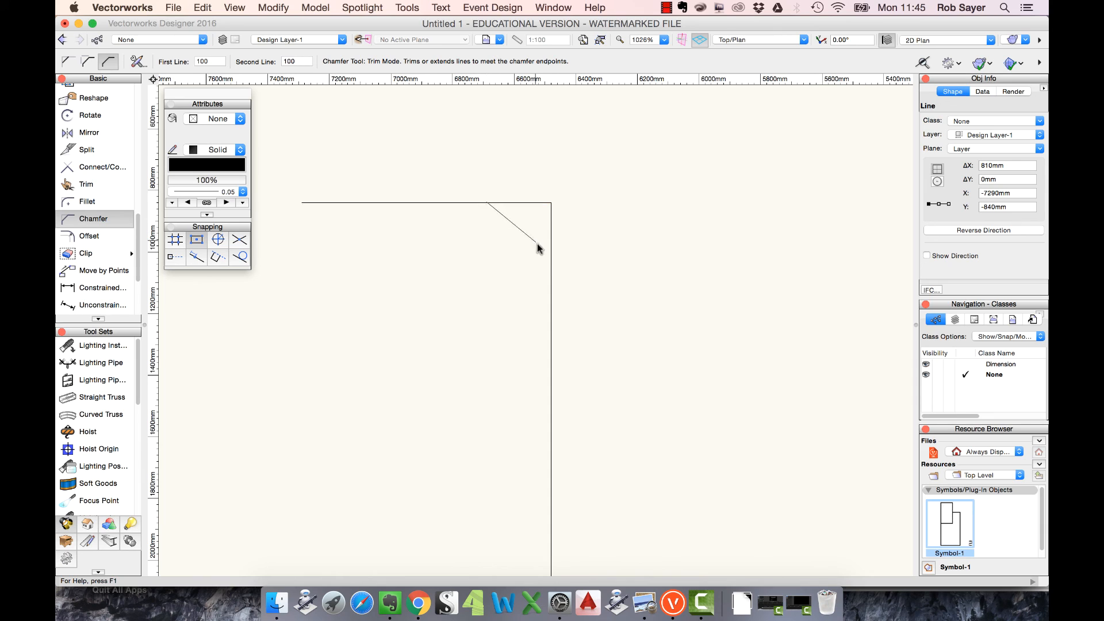
pyautogui.click(552, 268)
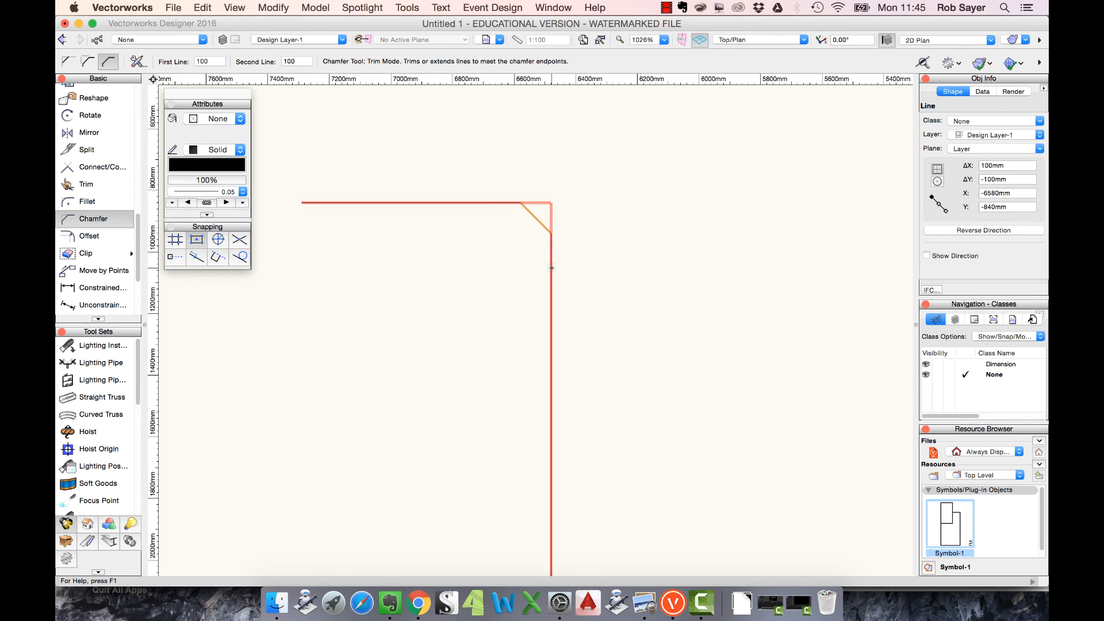
pyautogui.click(691, 313)
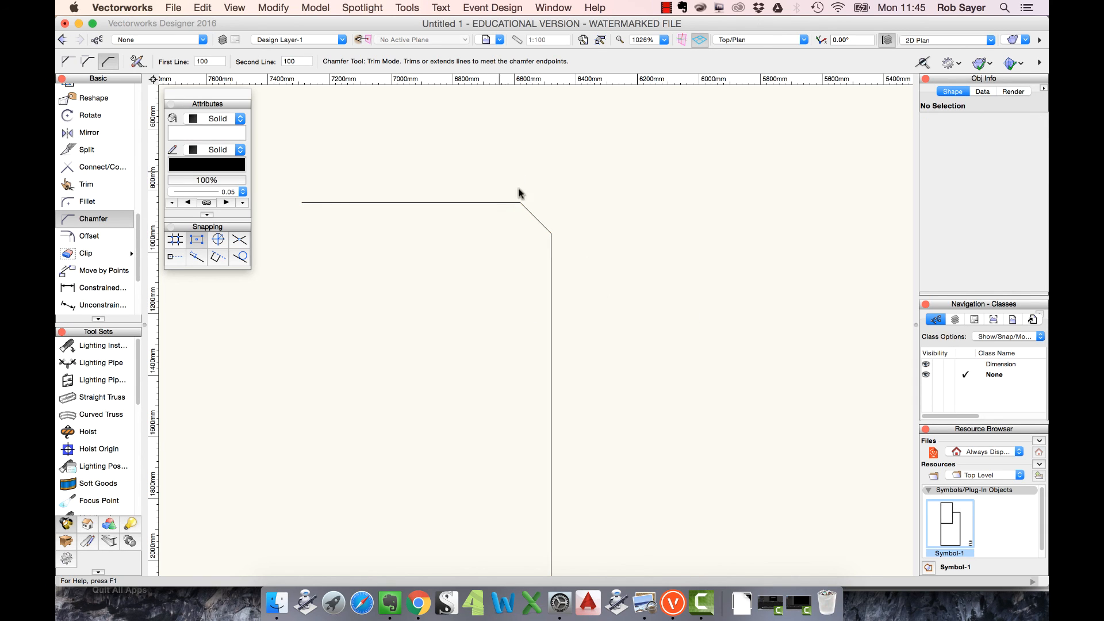
pyautogui.press('super+z')
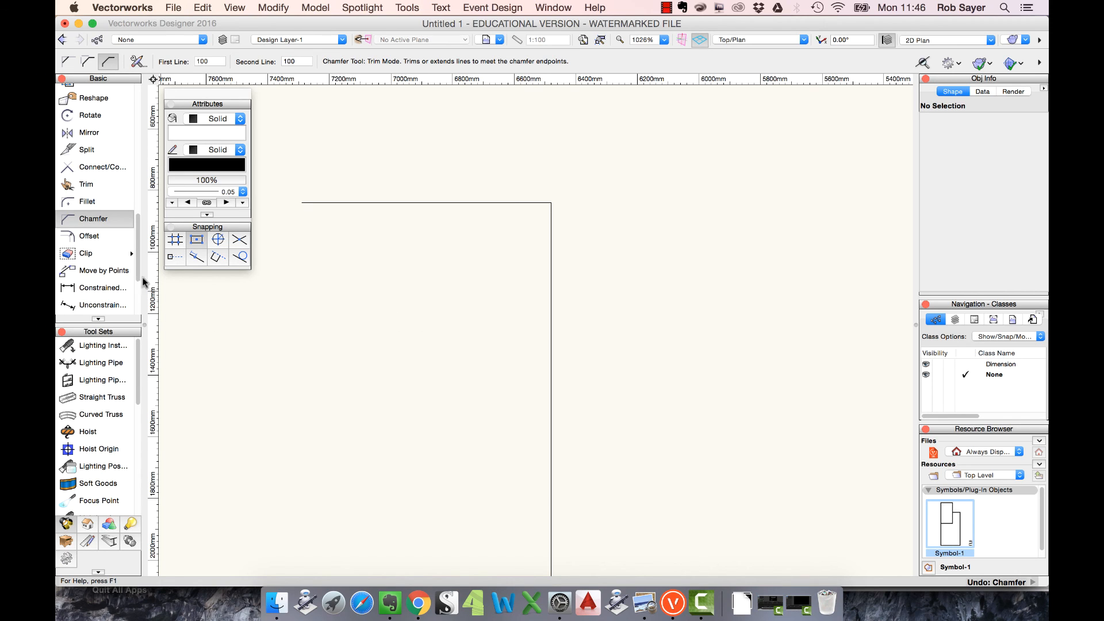
# - Fillet the corner between the horizontal and vertical lines in Trim mode with a radius of 50 mm
pyautogui.click(95, 202)
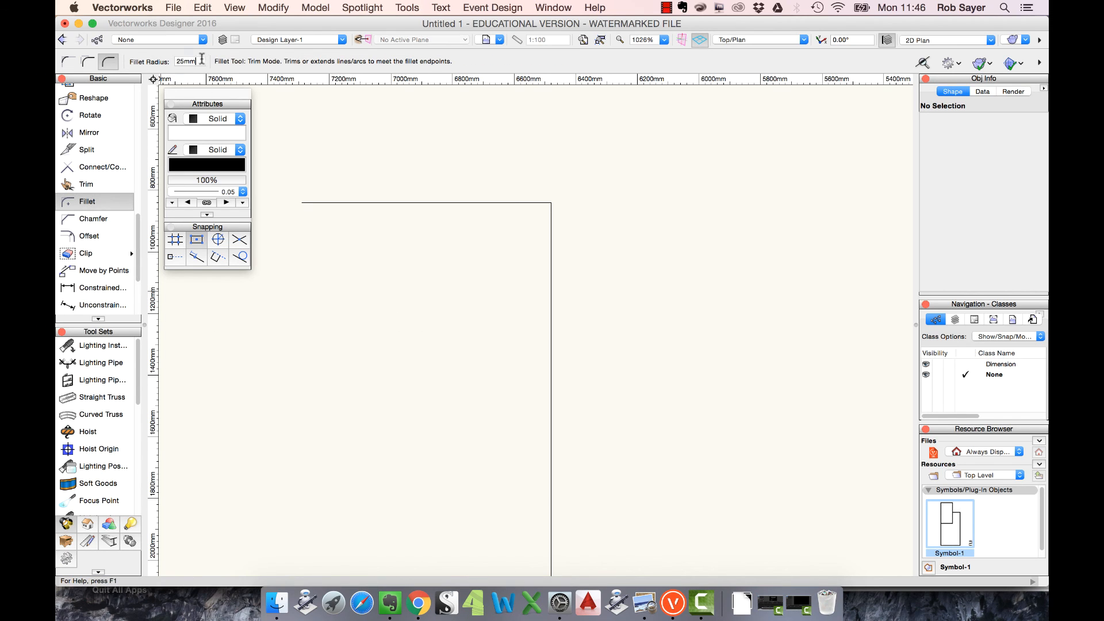
pyautogui.press('Tab')
pyautogui.write('50')
pyautogui.press('Return')
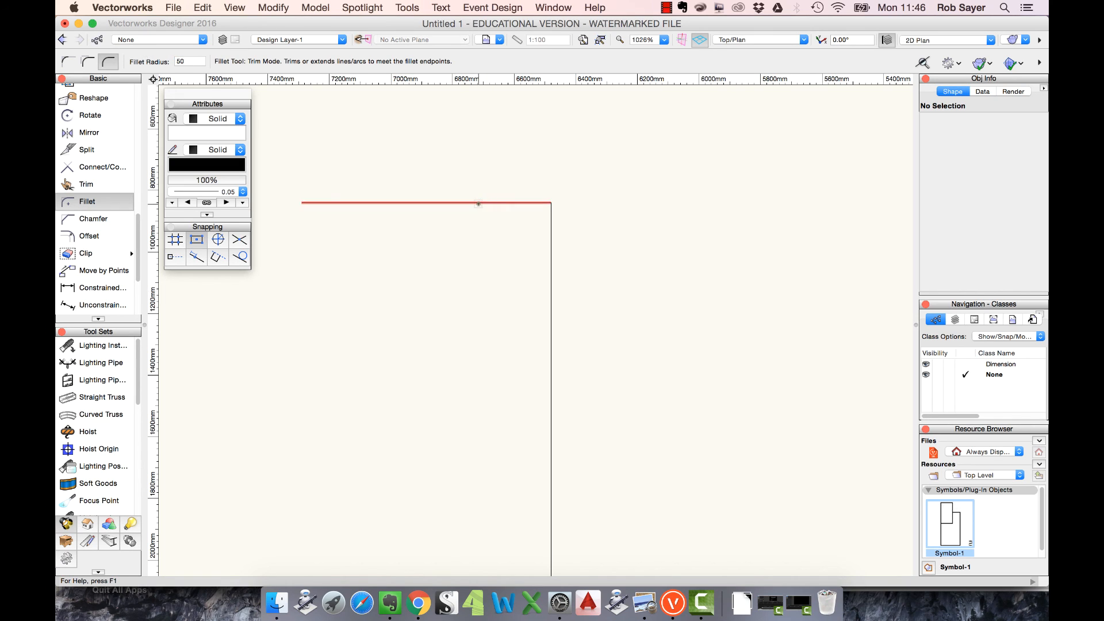
pyautogui.click(469, 203)
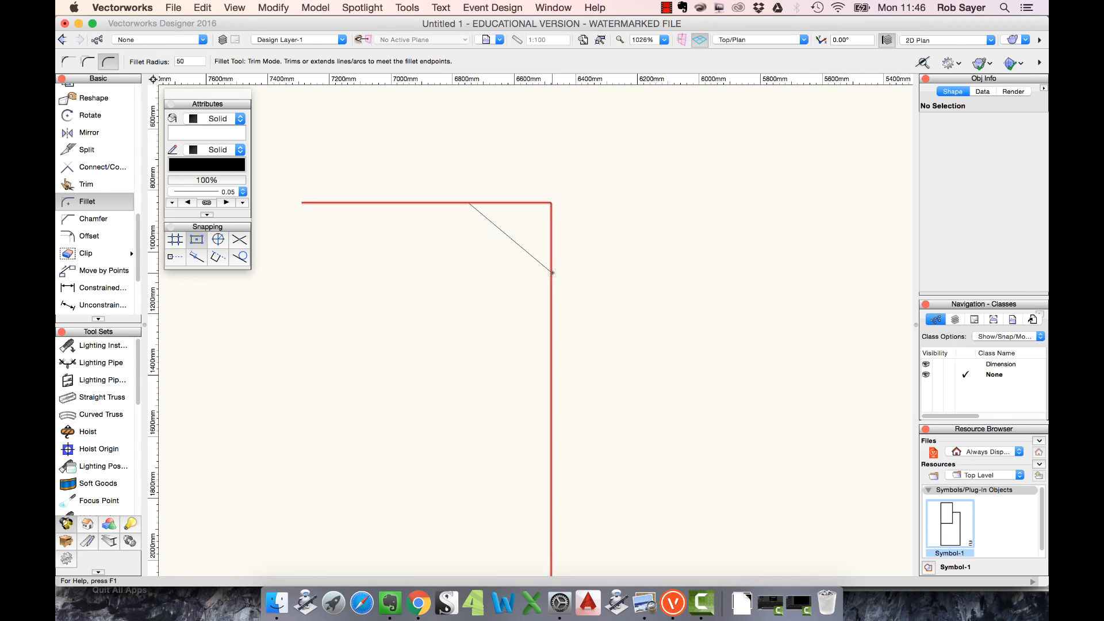
pyautogui.click(553, 273)
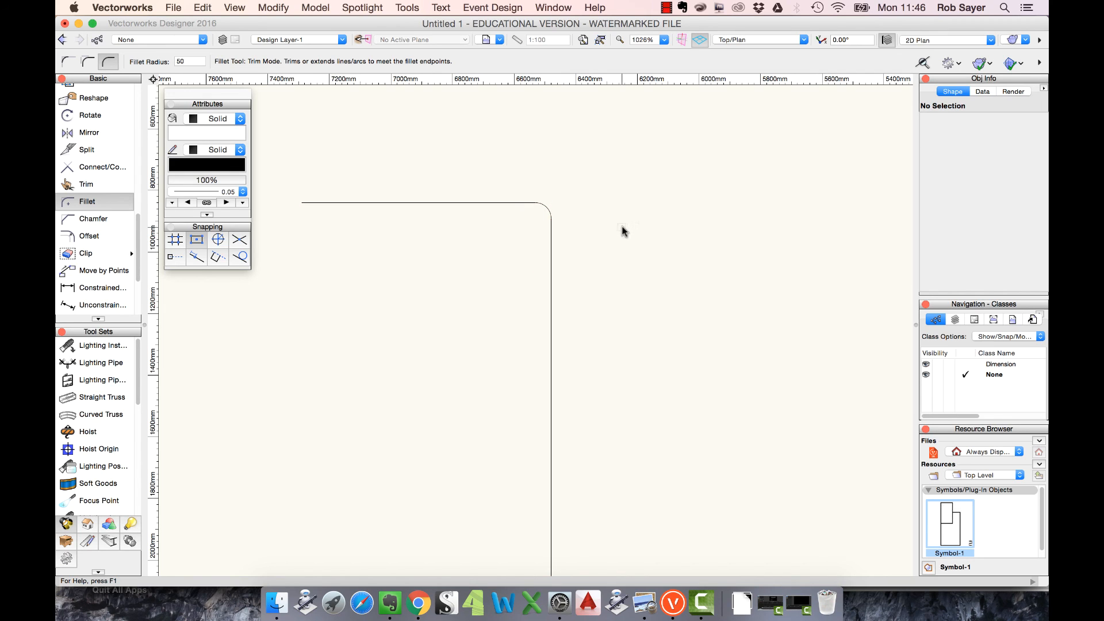